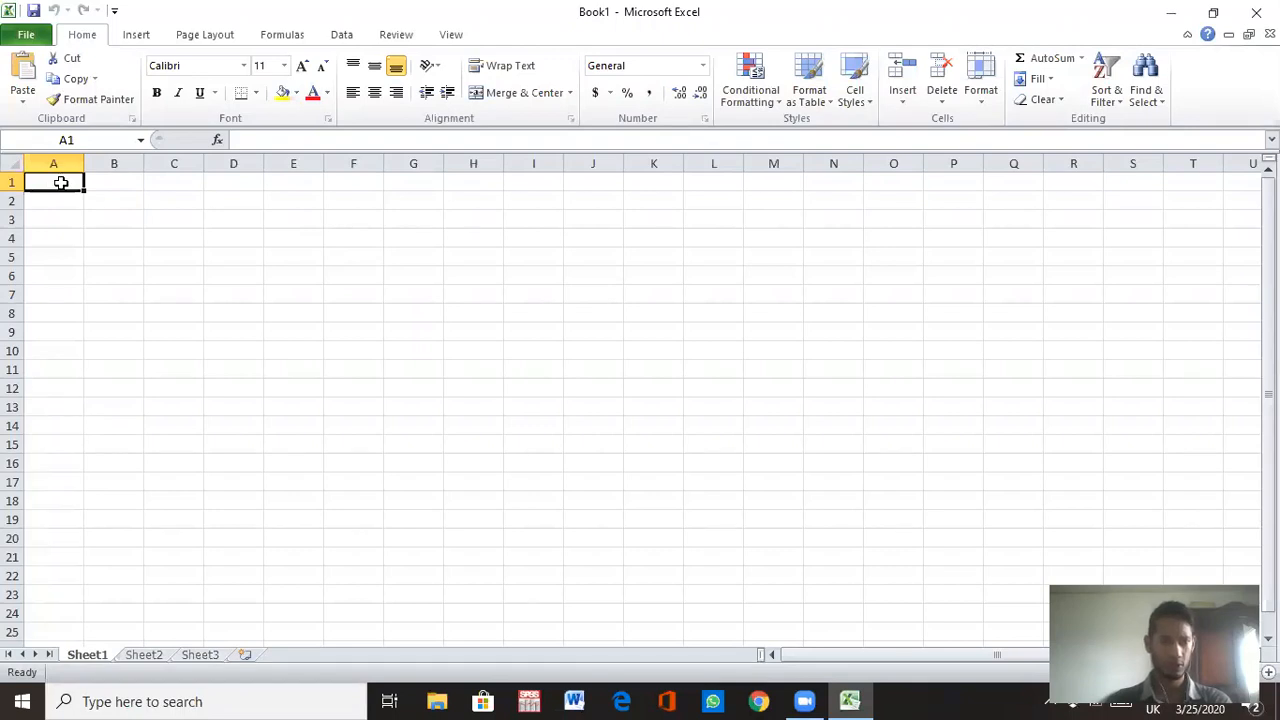
Enter the column headings Name, Age, Gender and Height in cells A1 to D1
double_click(63, 180)
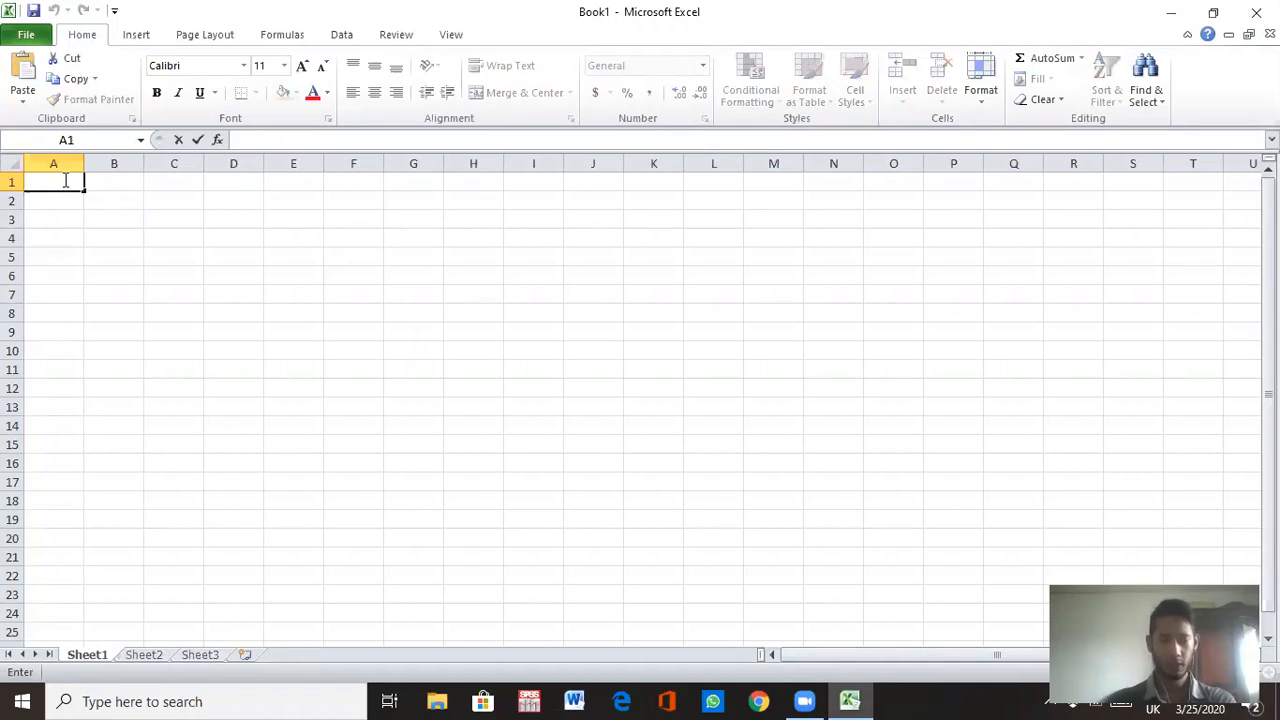
type("Name")
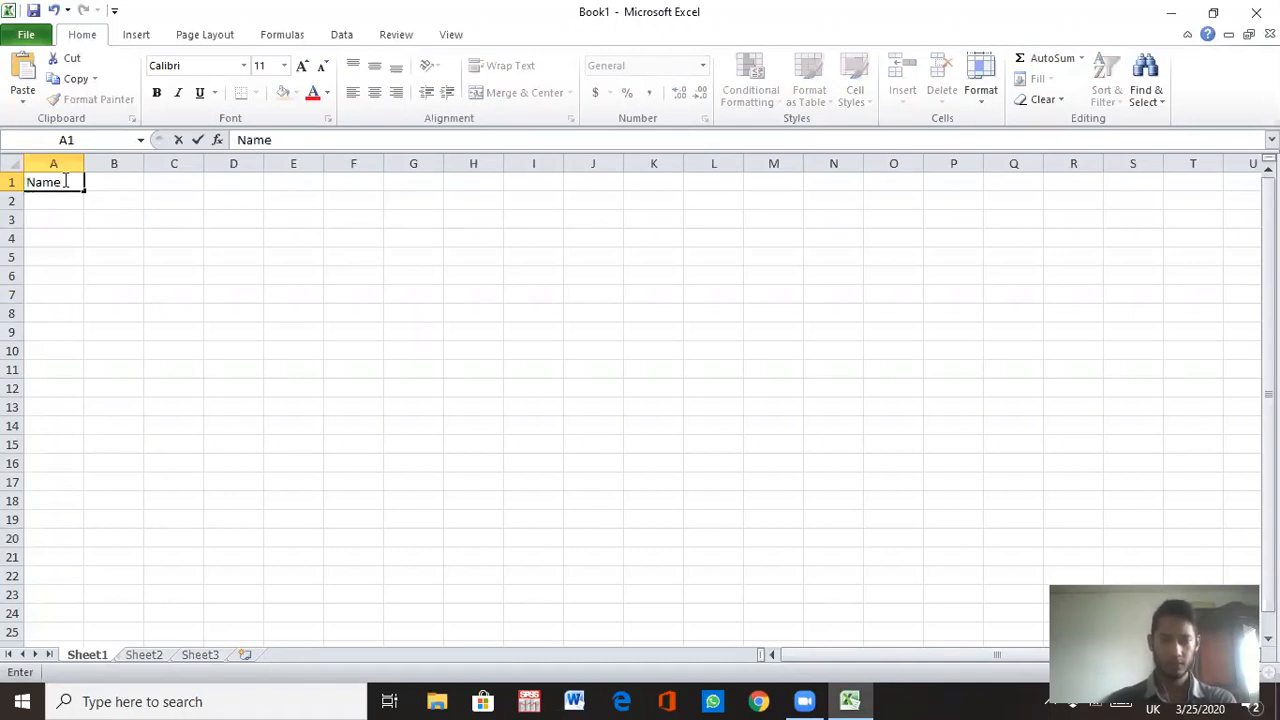
key("Tab")
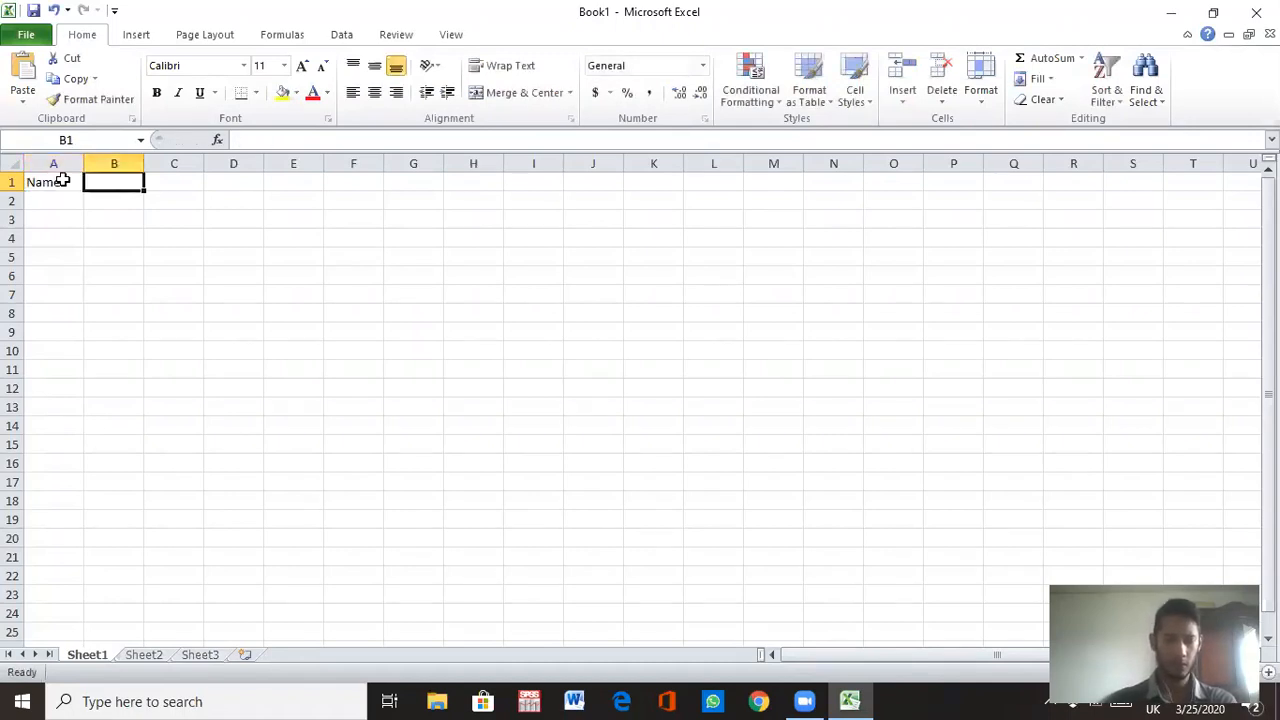
type("Age")
key("Tab")
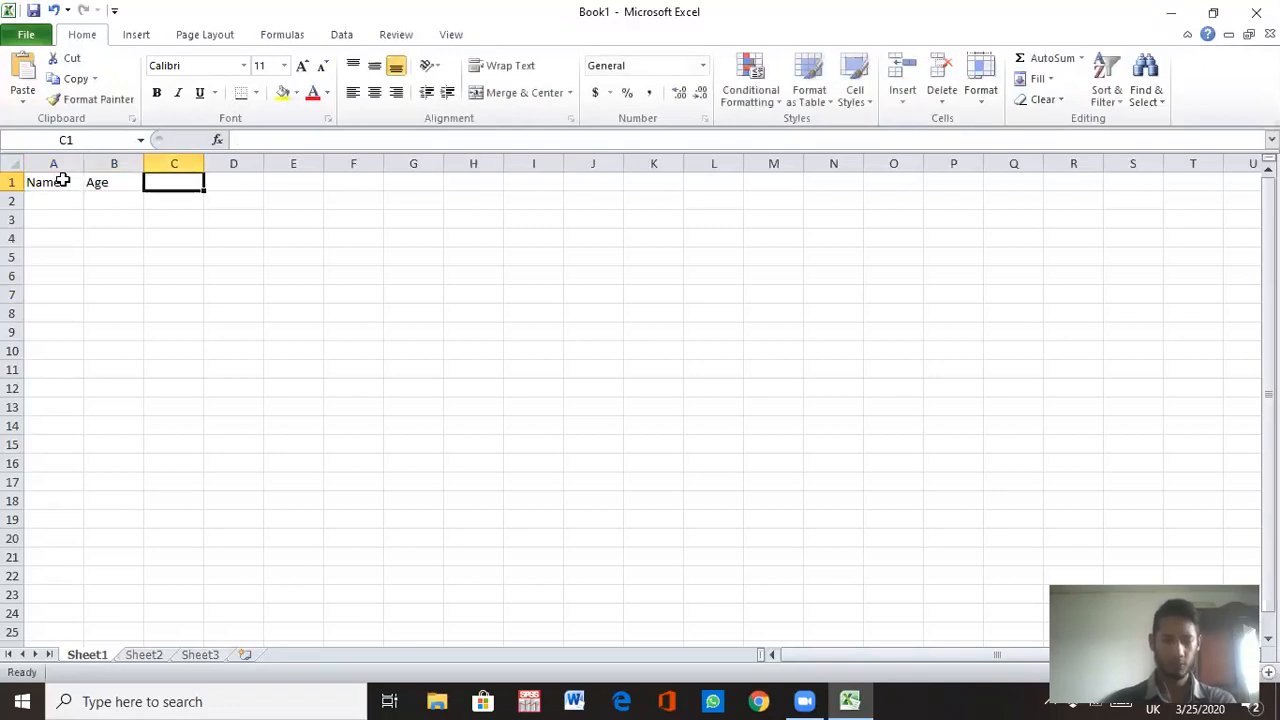
type("Gender")
key("Return")
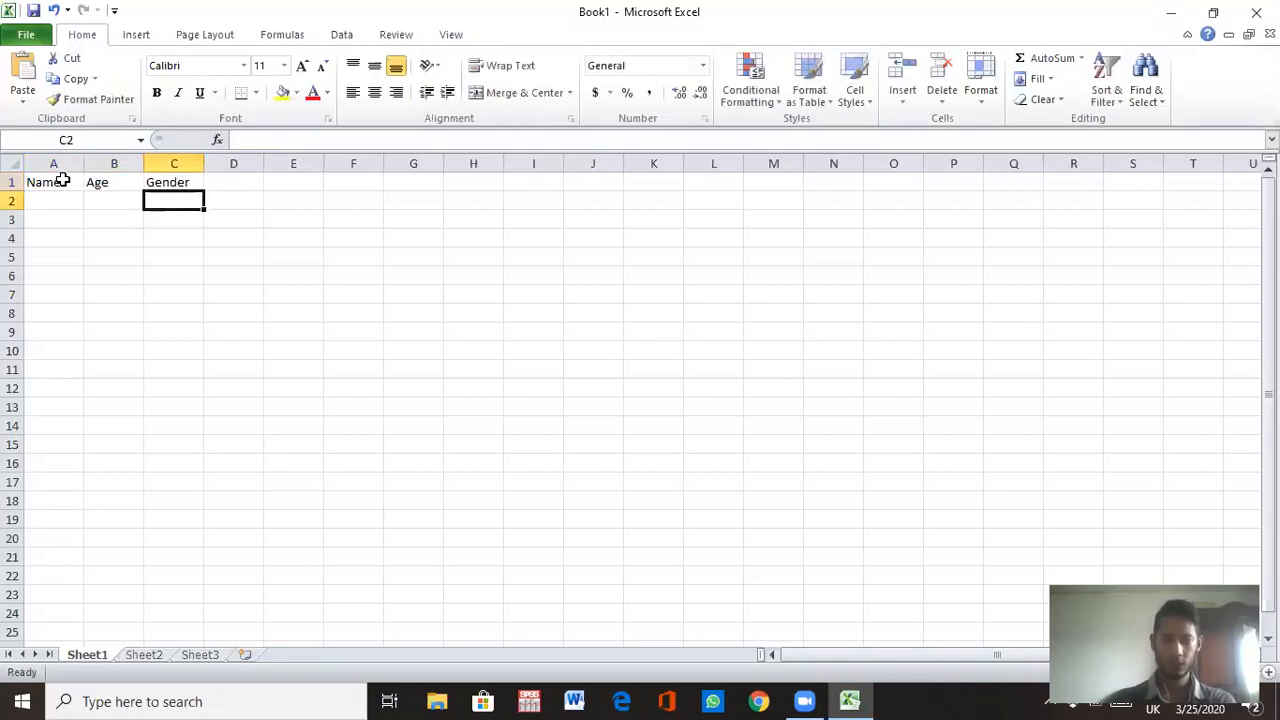
key("Up")
key("Right")
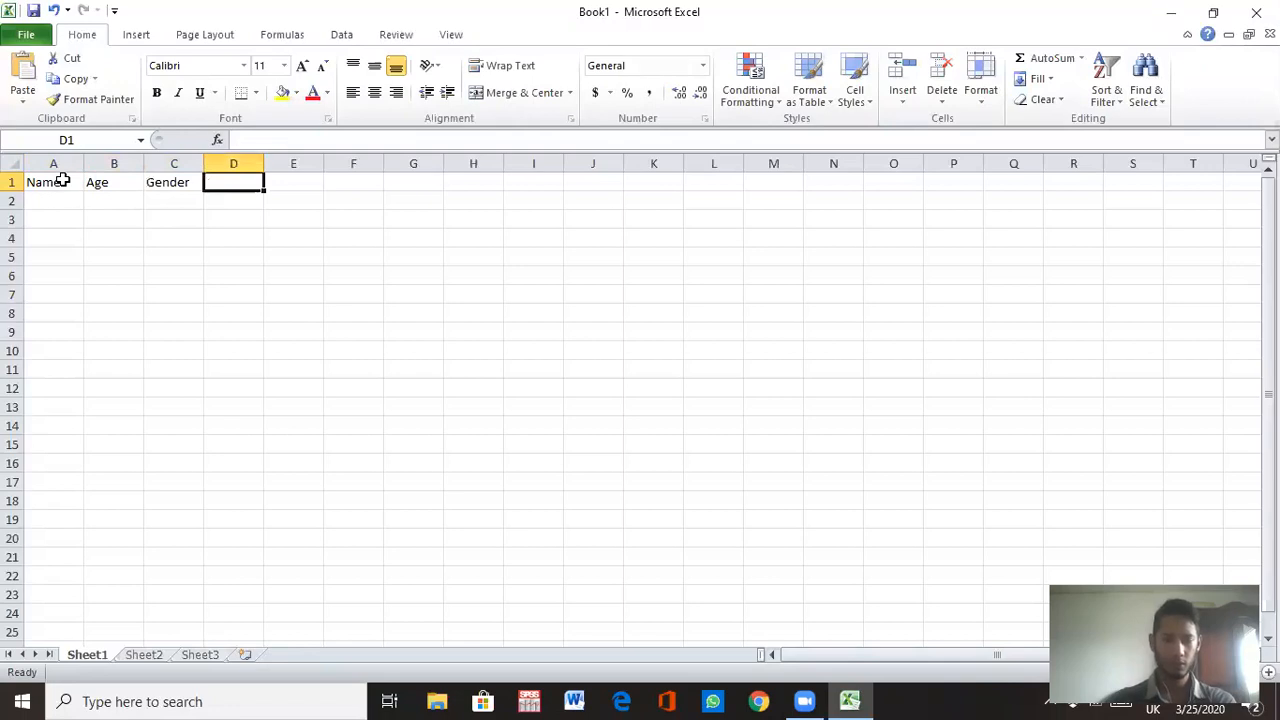
type("Height")
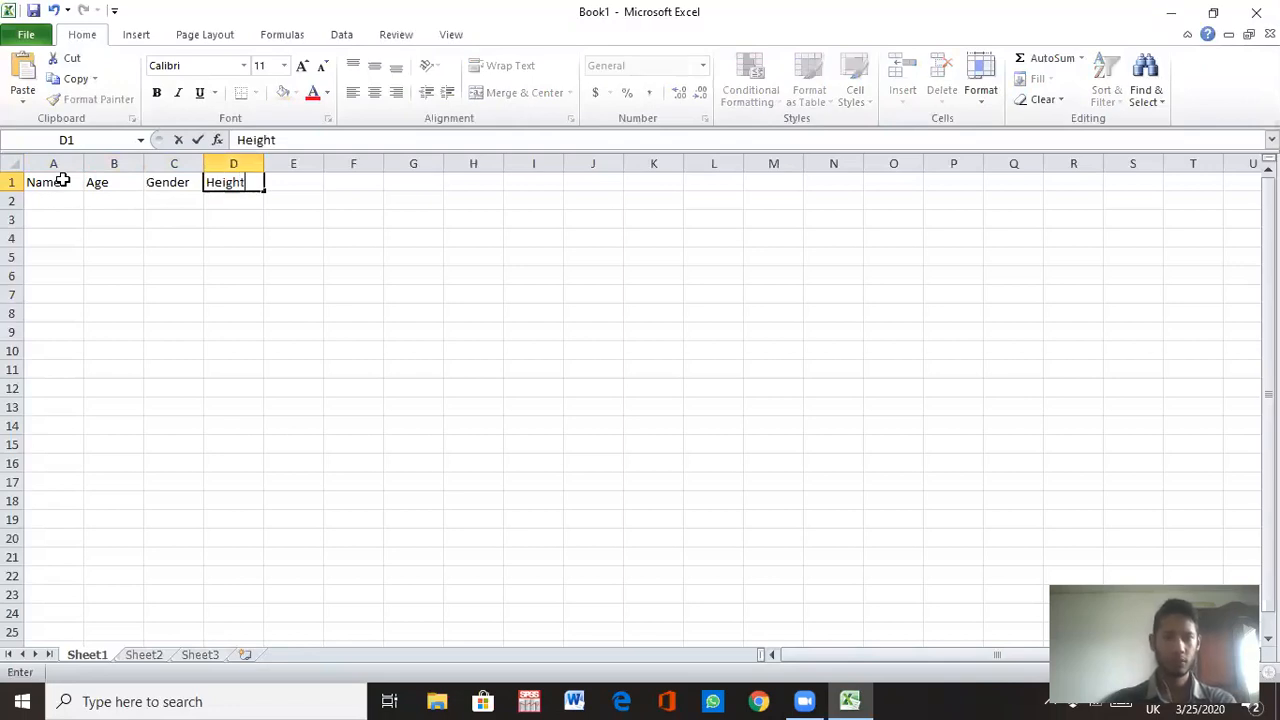
key("Return")
Fill the Name column with the four people's first names in cells A2 to A5
key("Left")
key("Left")
key("Left")
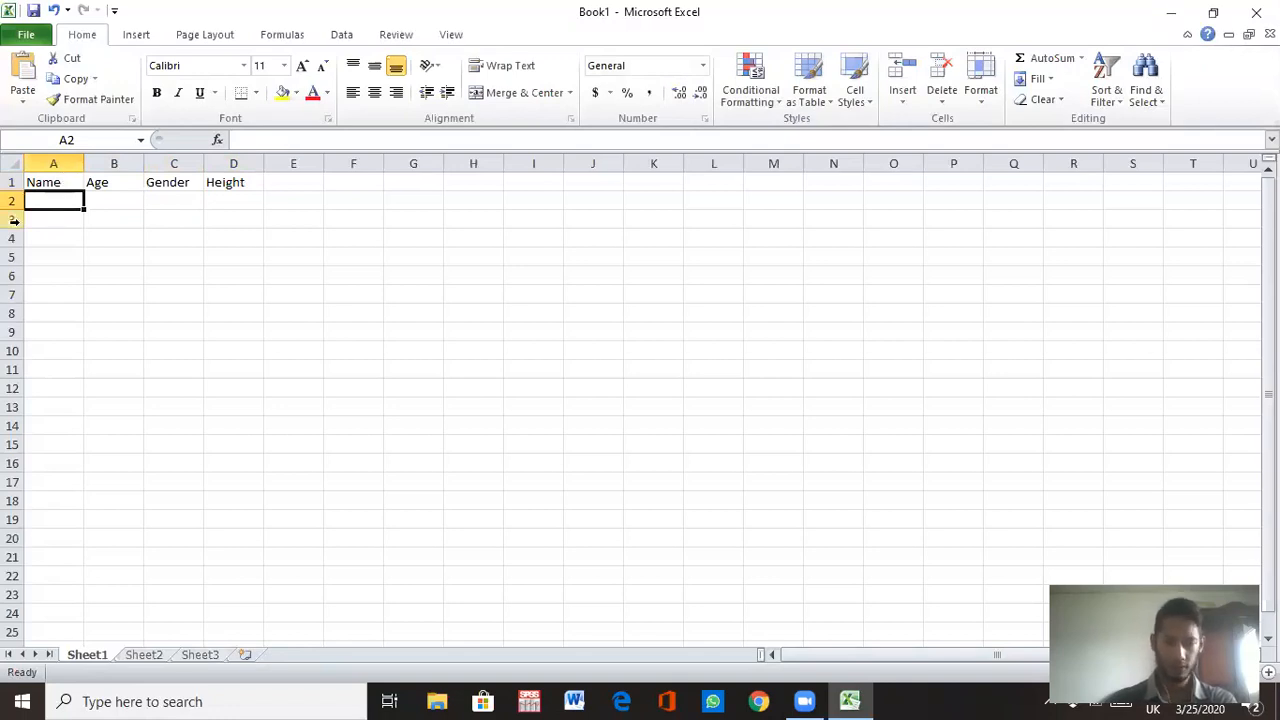
type("Lisa")
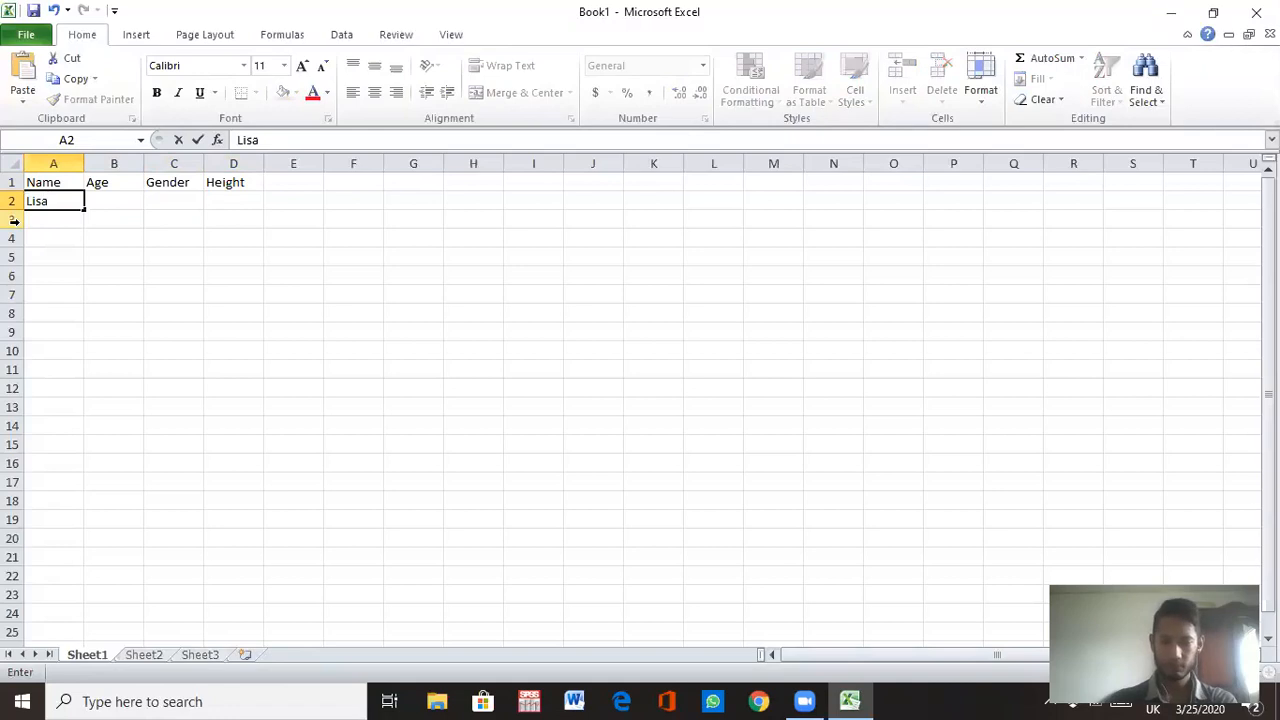
key("Return")
type("Ge")
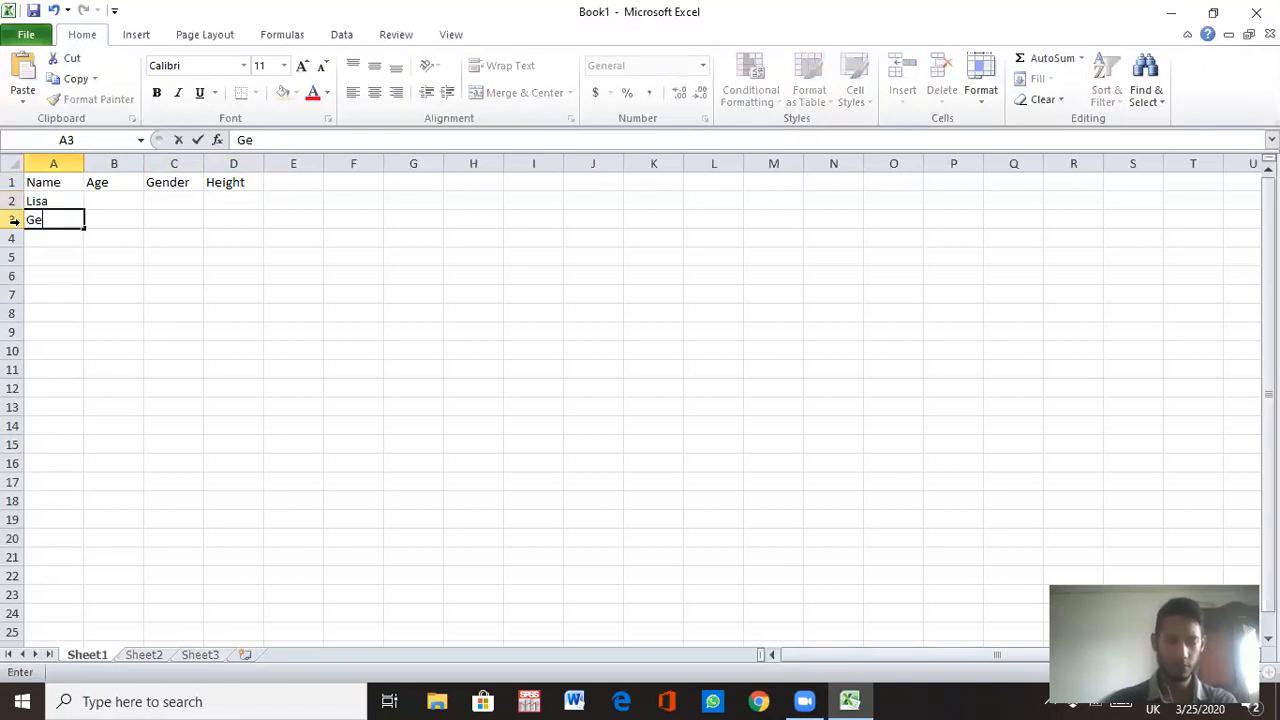
type("or")
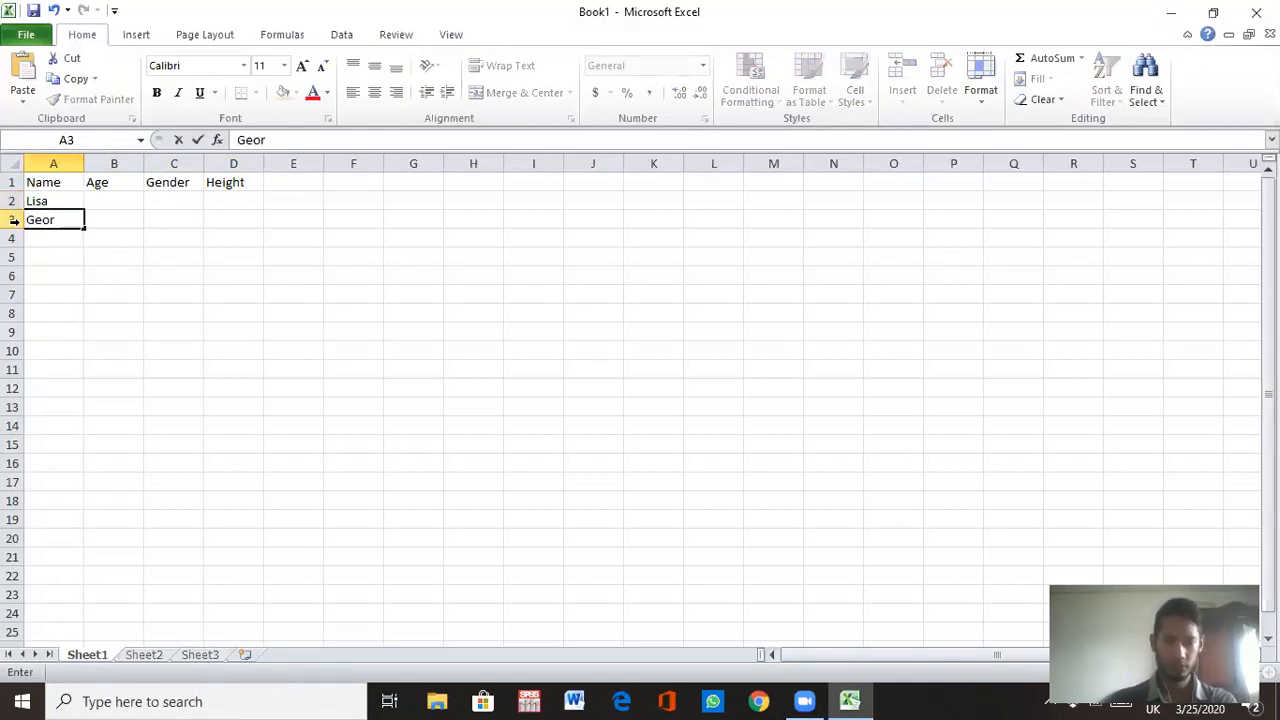
key("BackSpace")
type("rge")
key("Return")
type("Paul")
key("Return")
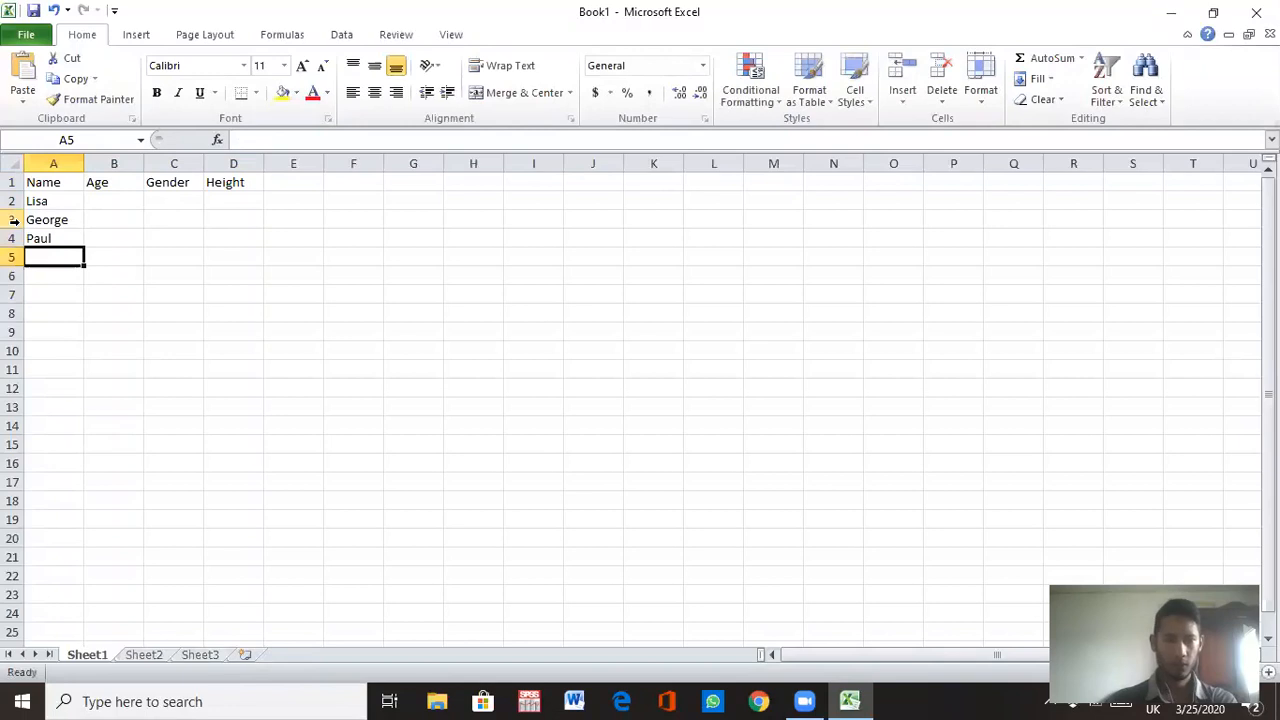
type("Anna")
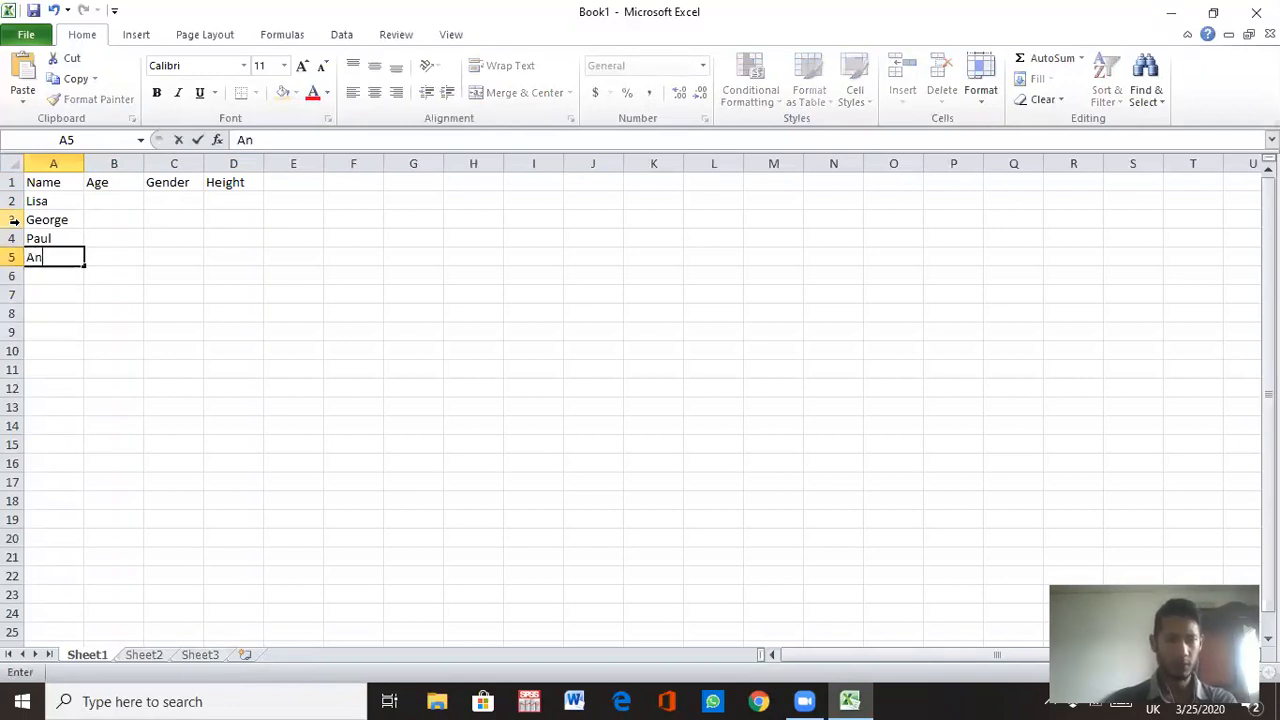
key("Tab")
Fill the Age column with 15, 17, 18 and 20 in cells B2 to B5
key("Up")
key("Up")
key("Up")
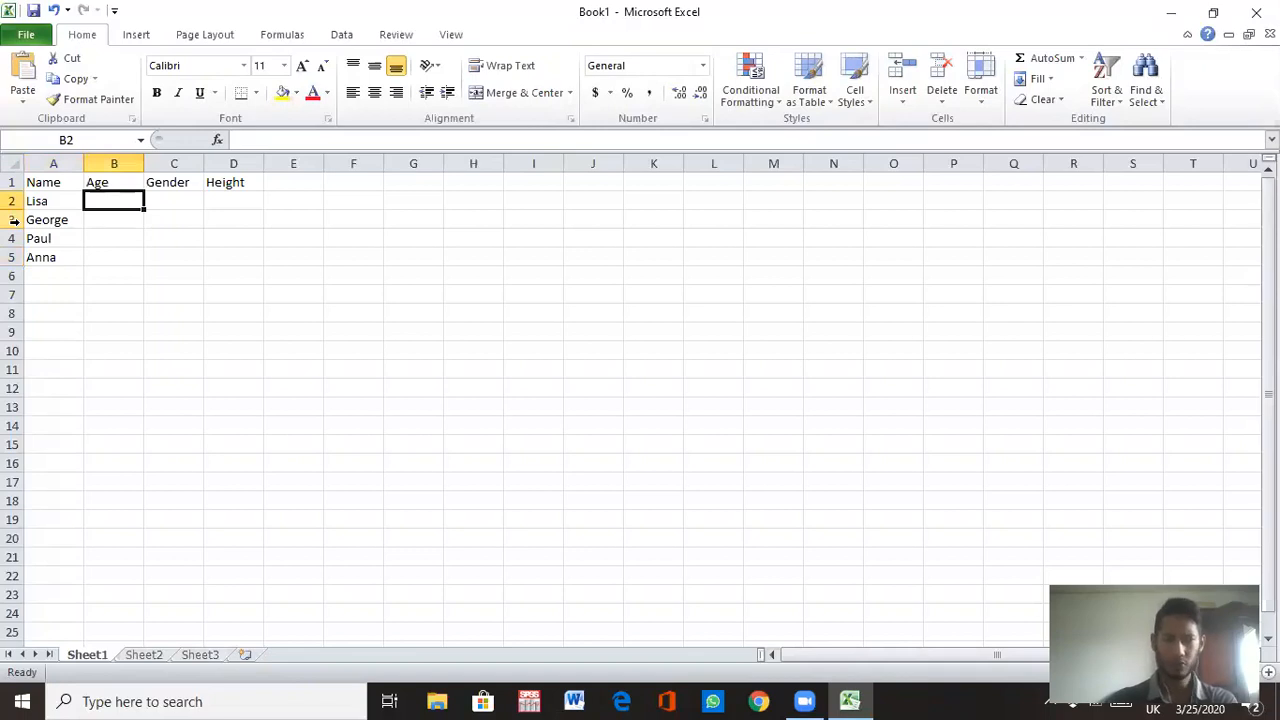
type("15")
key("Return")
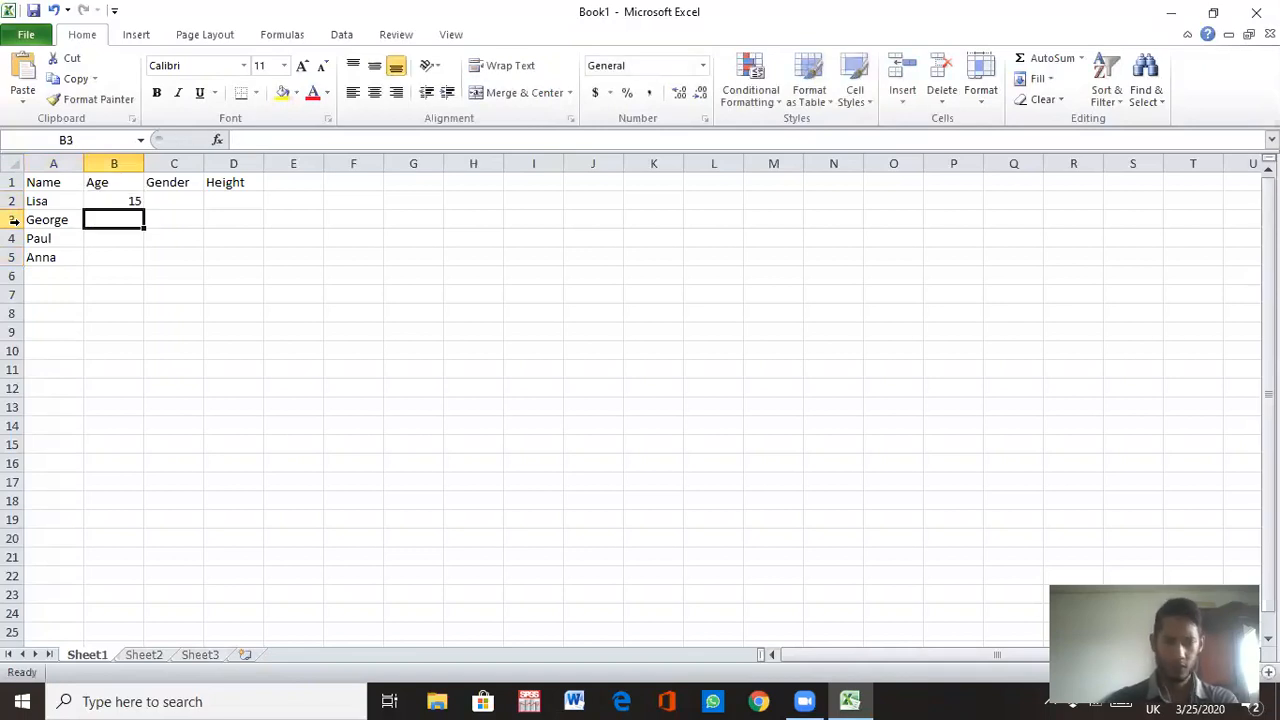
type("17")
key("Return")
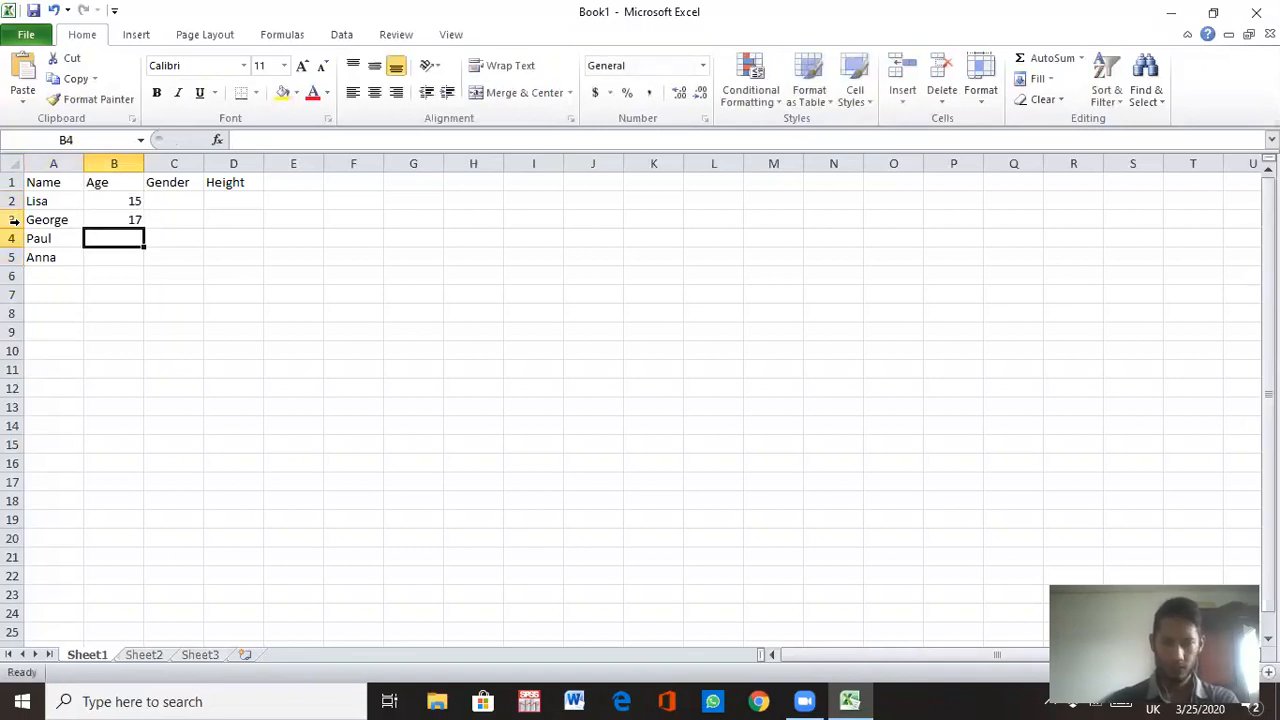
type("18")
key("Return")
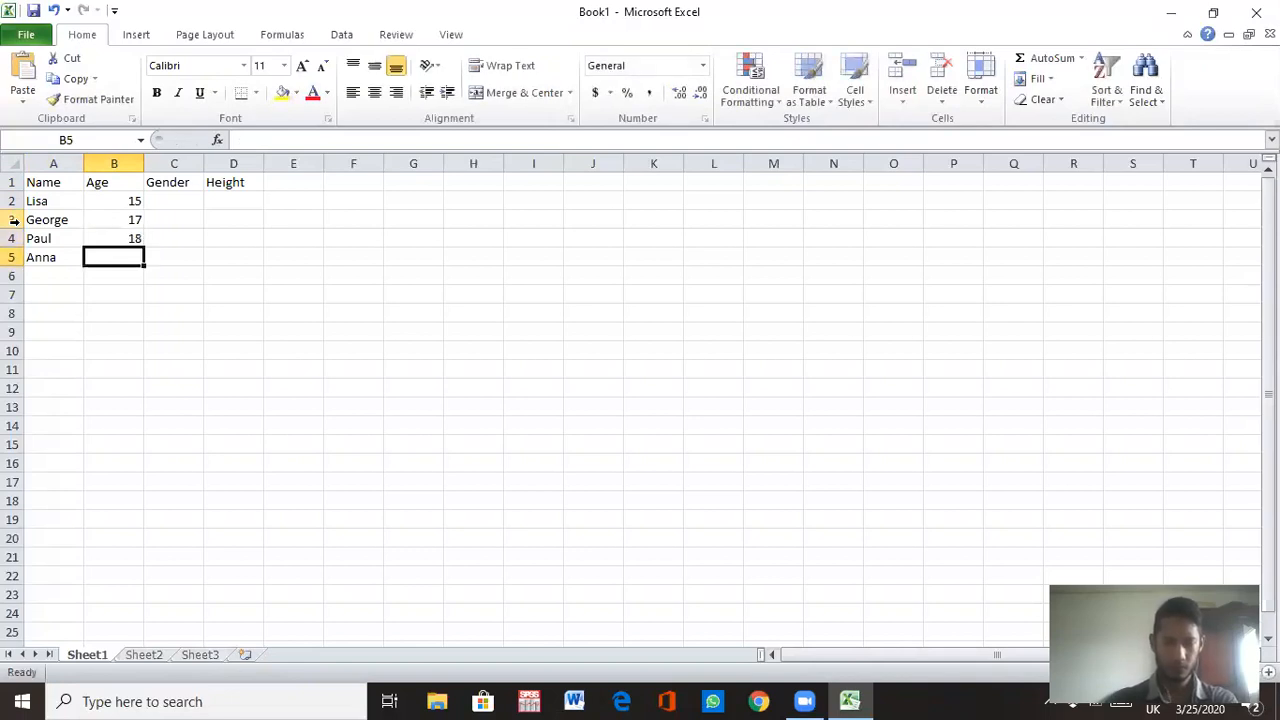
type("20")
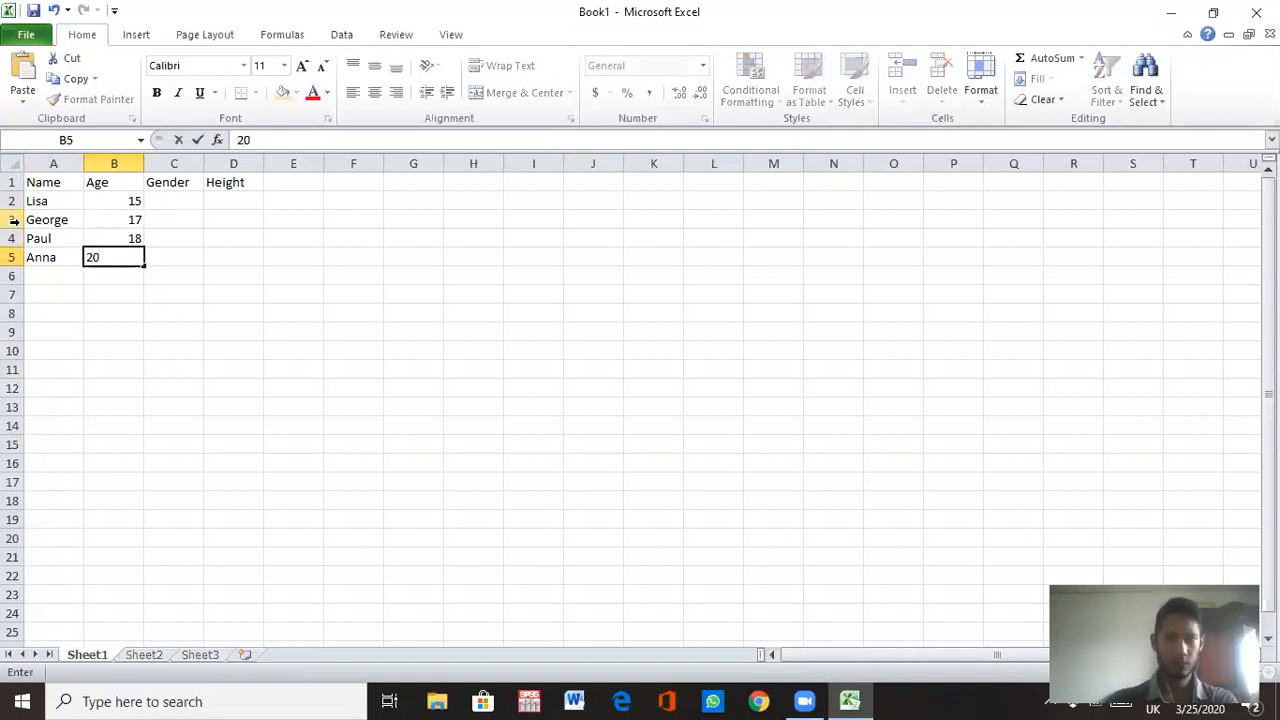
key("Tab")
Fill the Gender column with Female, Male, Male and Female in cells C2 to C5
key("Up")
key("Up")
key("Up")
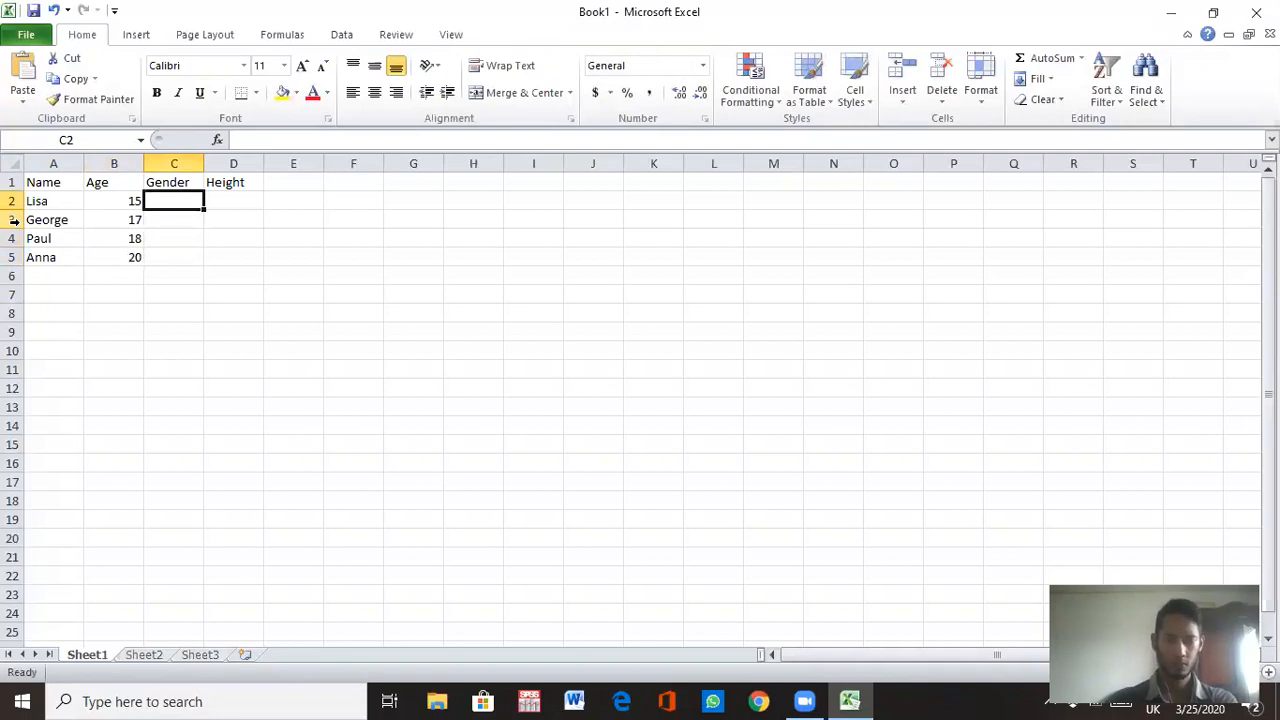
type("F")
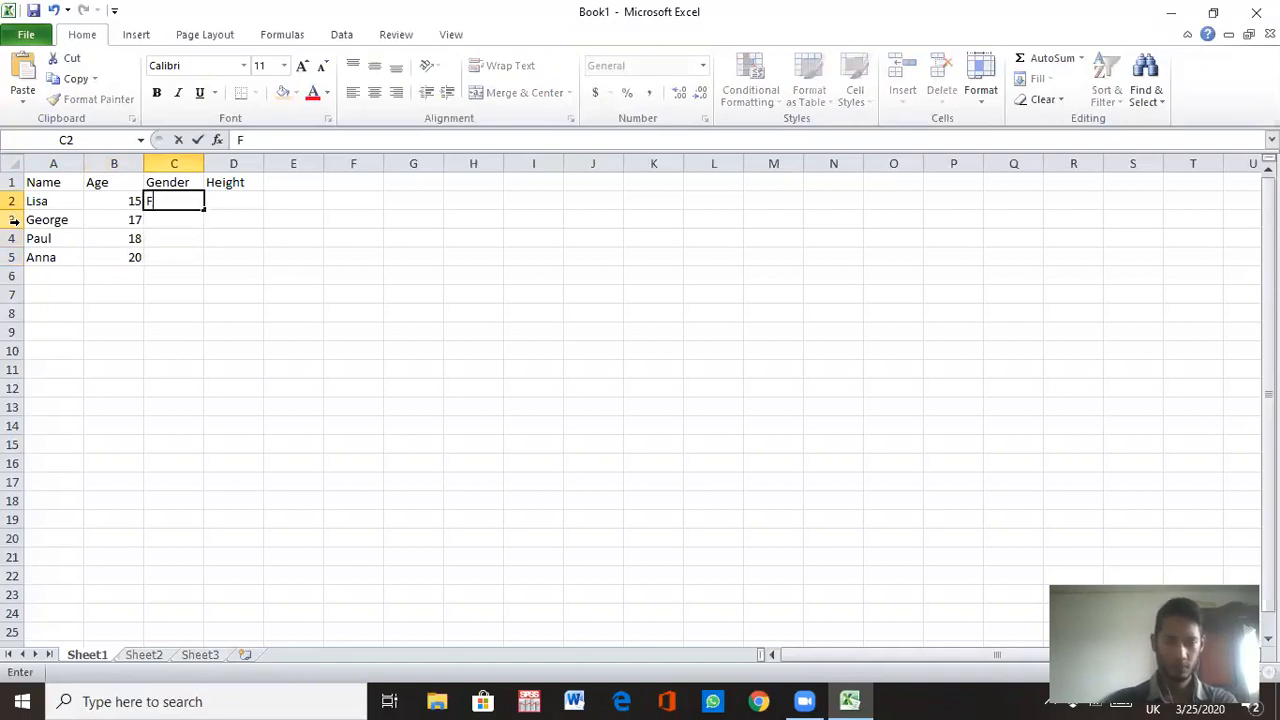
type("emale")
key("Return")
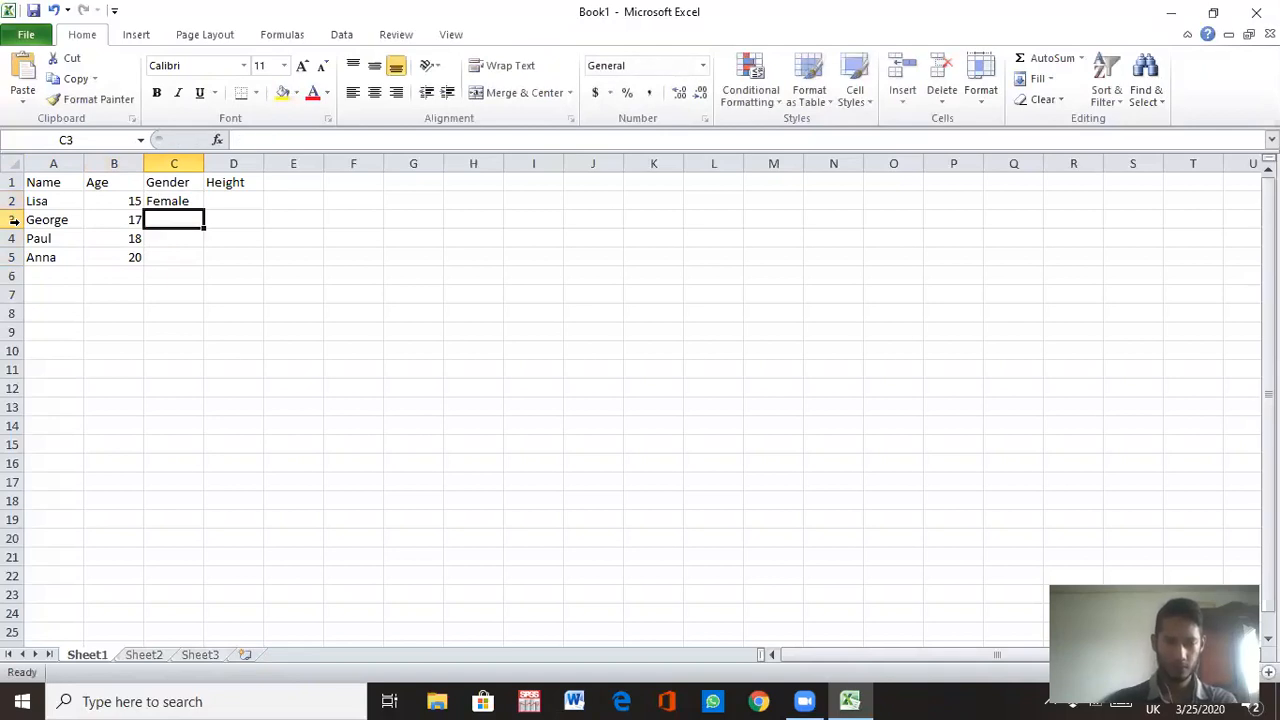
type("Male")
key("Return")
type("Male")
key("Return")
type("Female")
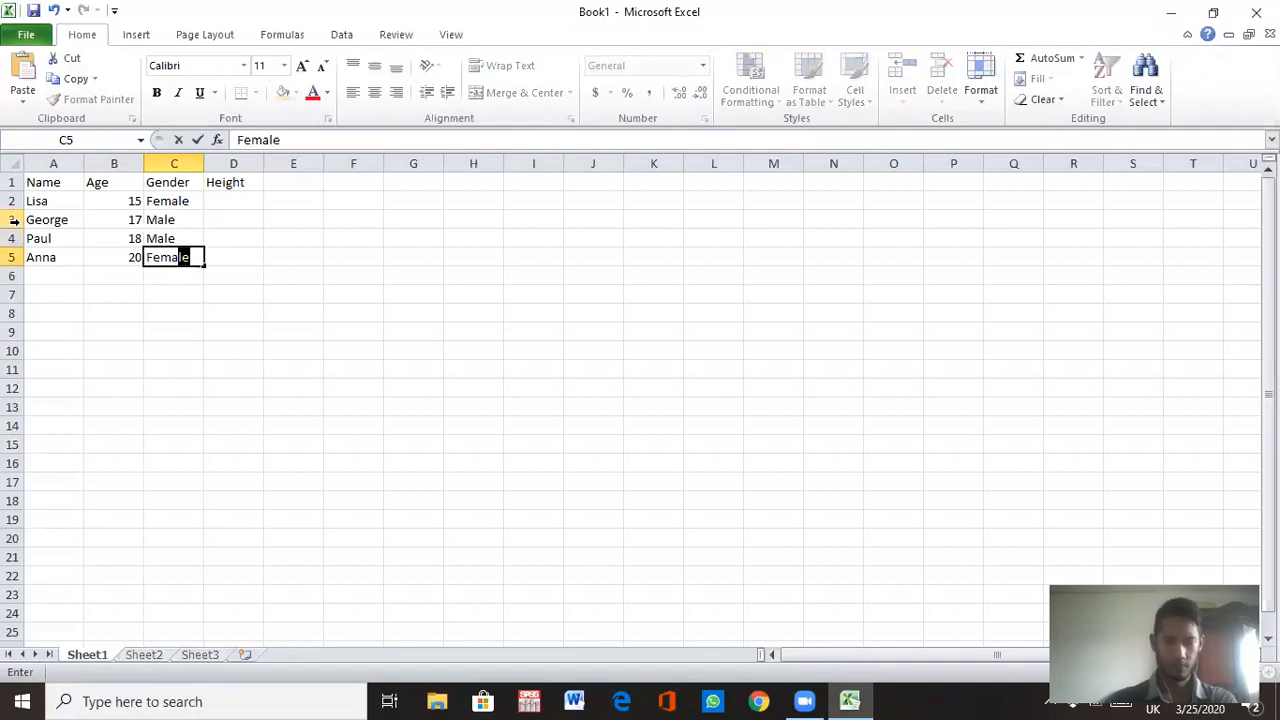
key("Tab")
Add the unit to the heading in cell D1 so that it reads Height (cm)
key("Up")
key("Up")
key("Up")
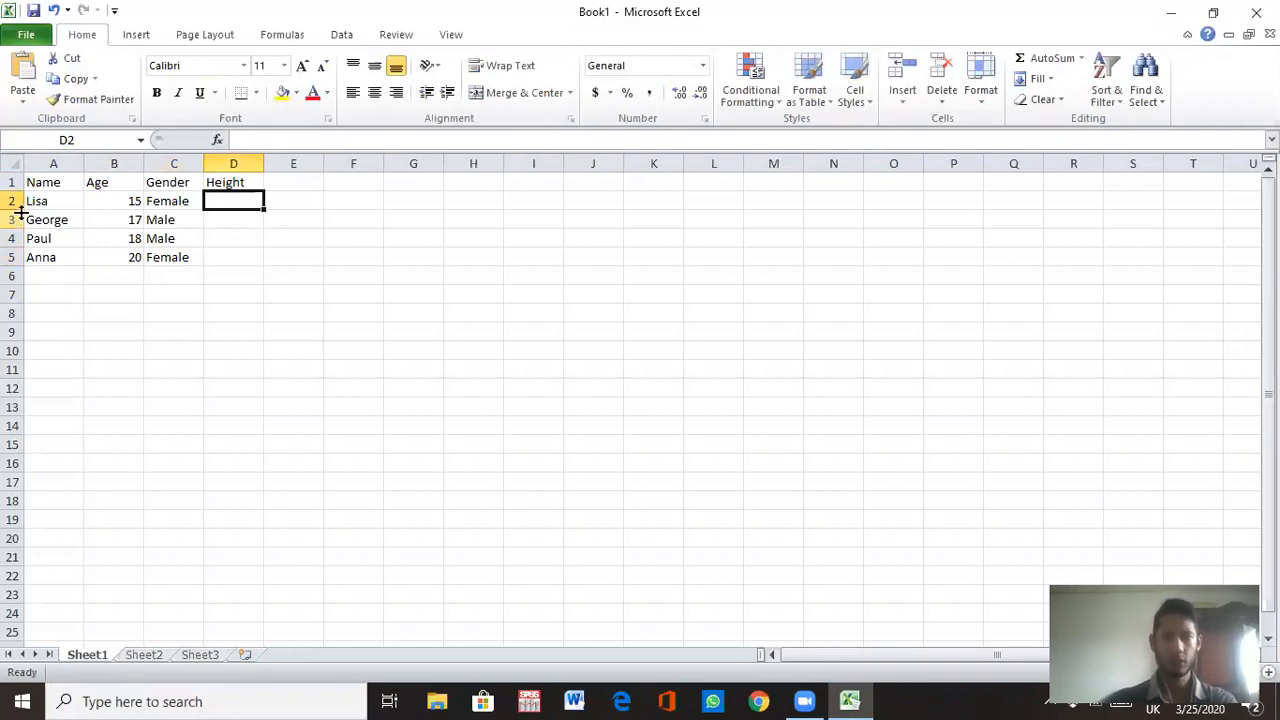
double_click(244, 183)
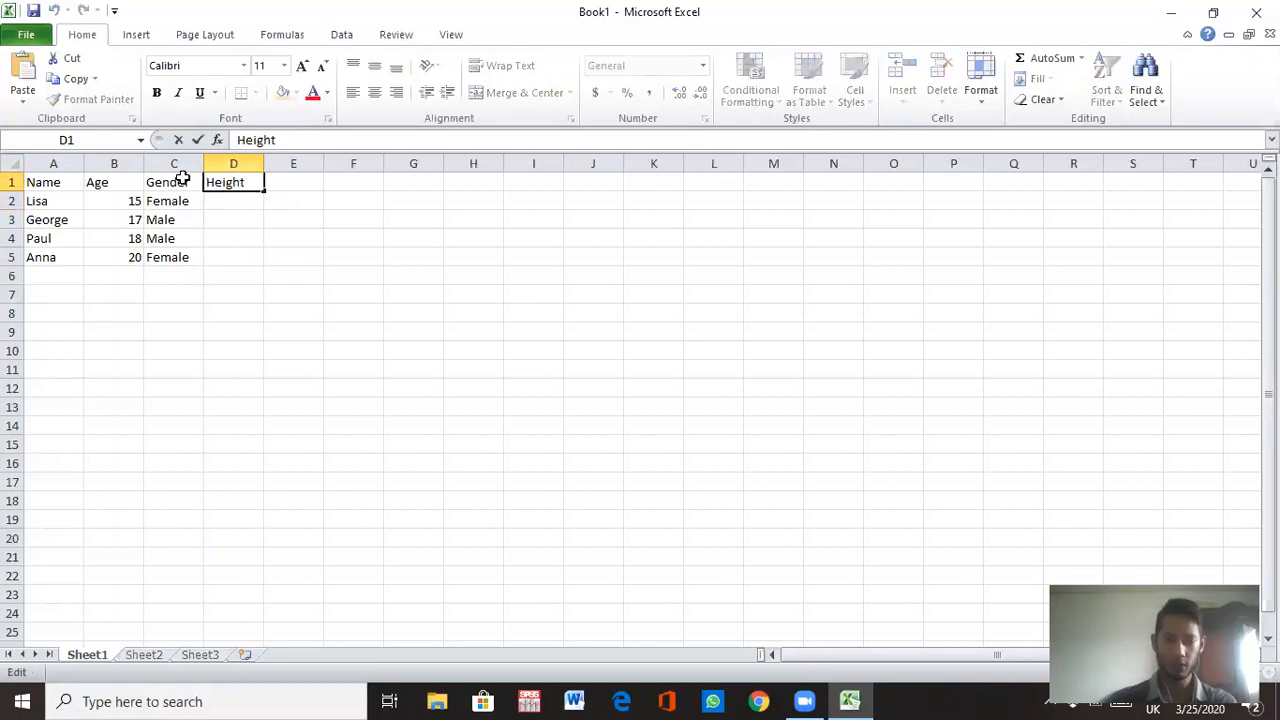
type("(")
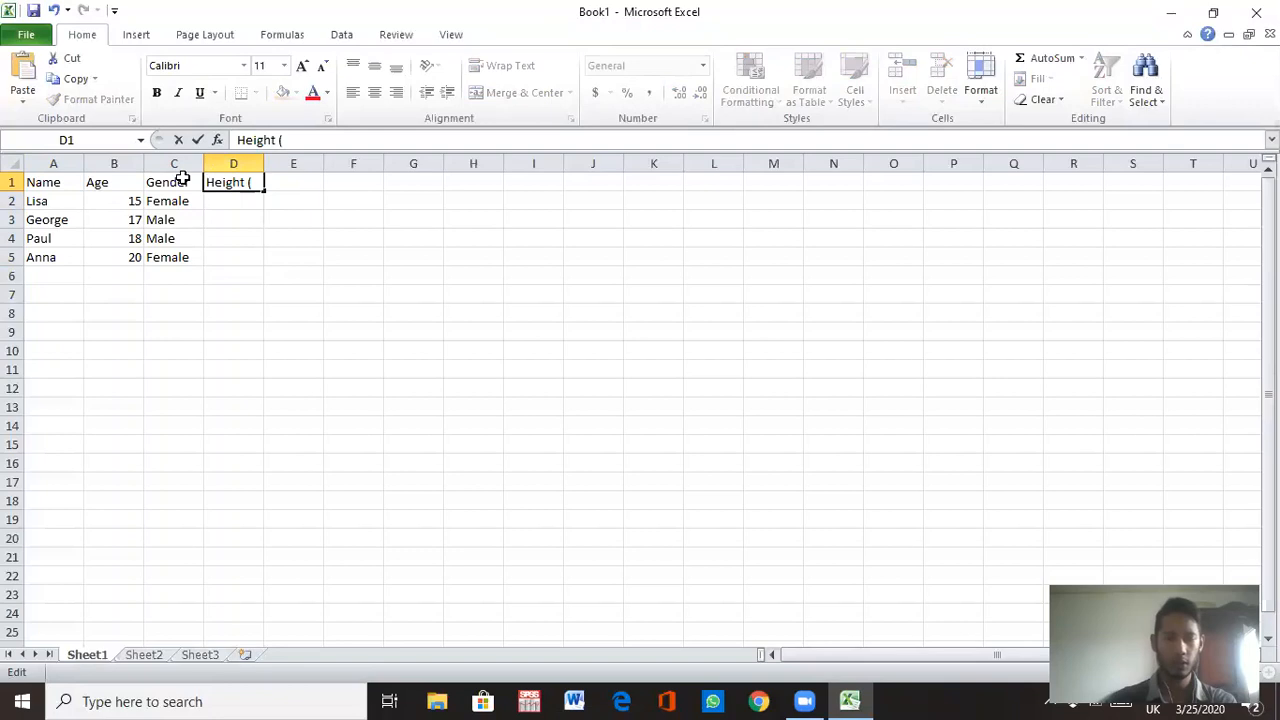
type("cm)")
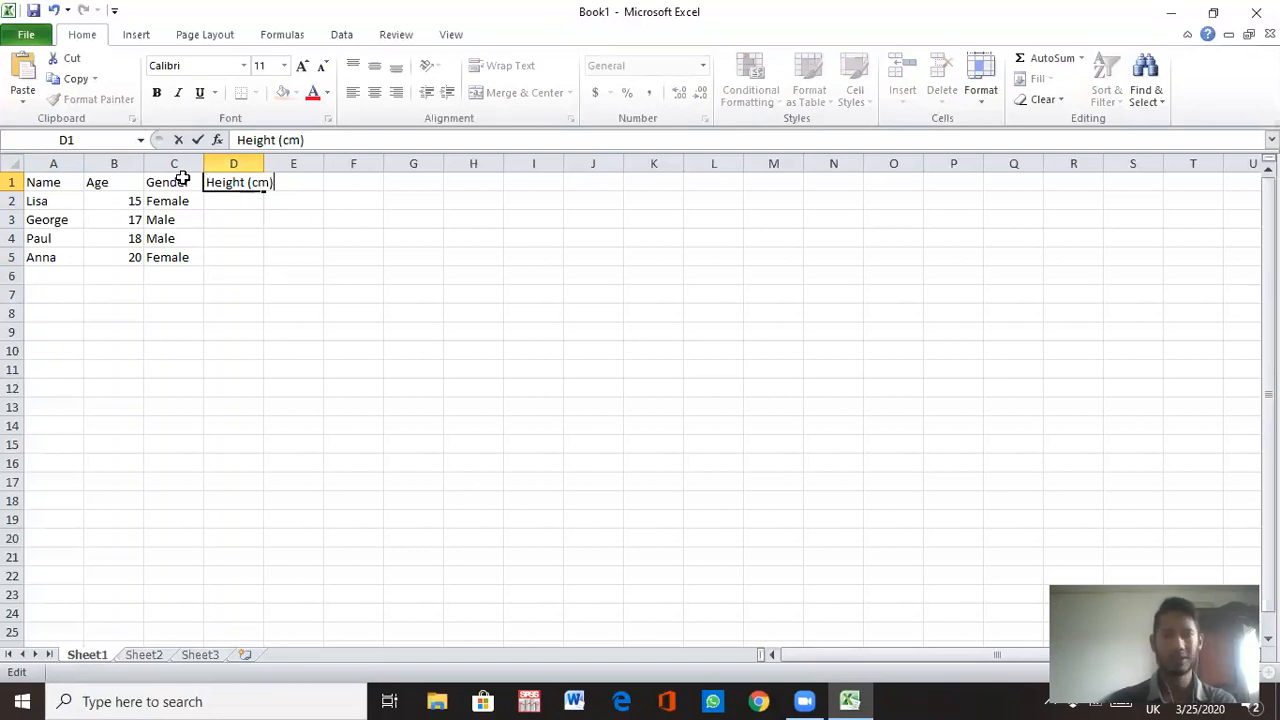
left_click(246, 203)
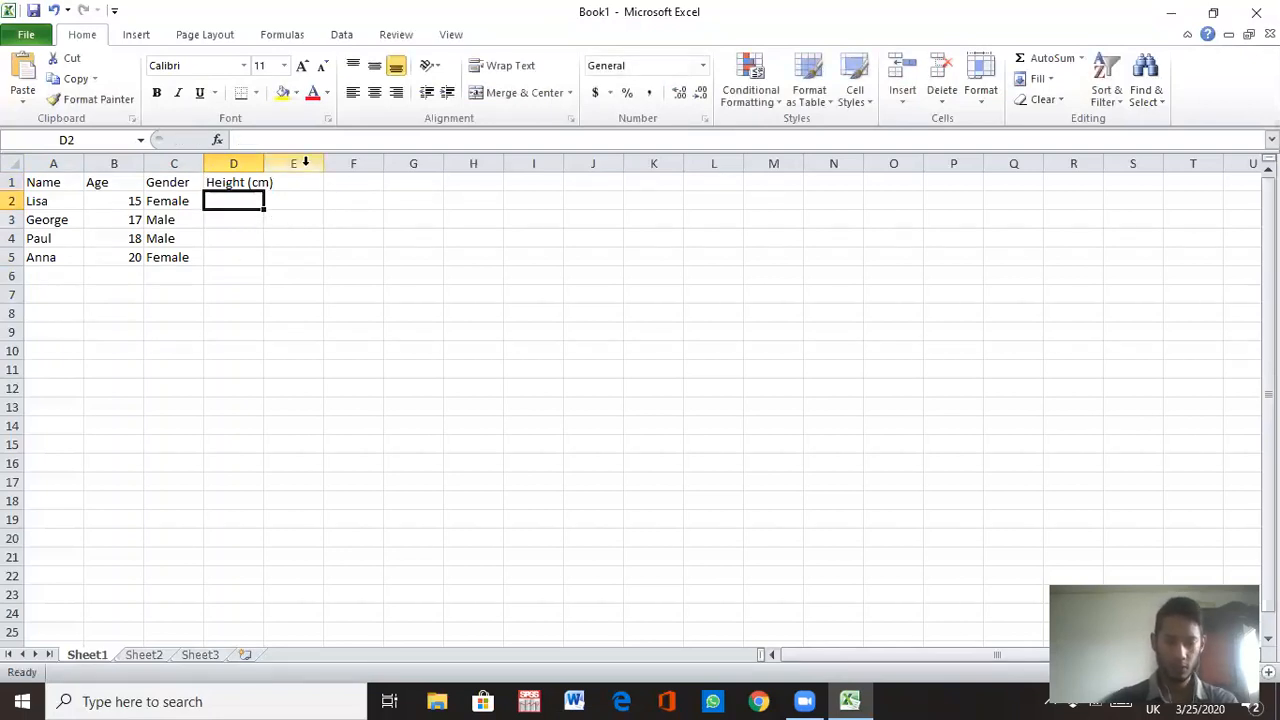
Fill the Height (cm) column with 170, 185, 161 and 190 in cells D2 to D5
type("170")
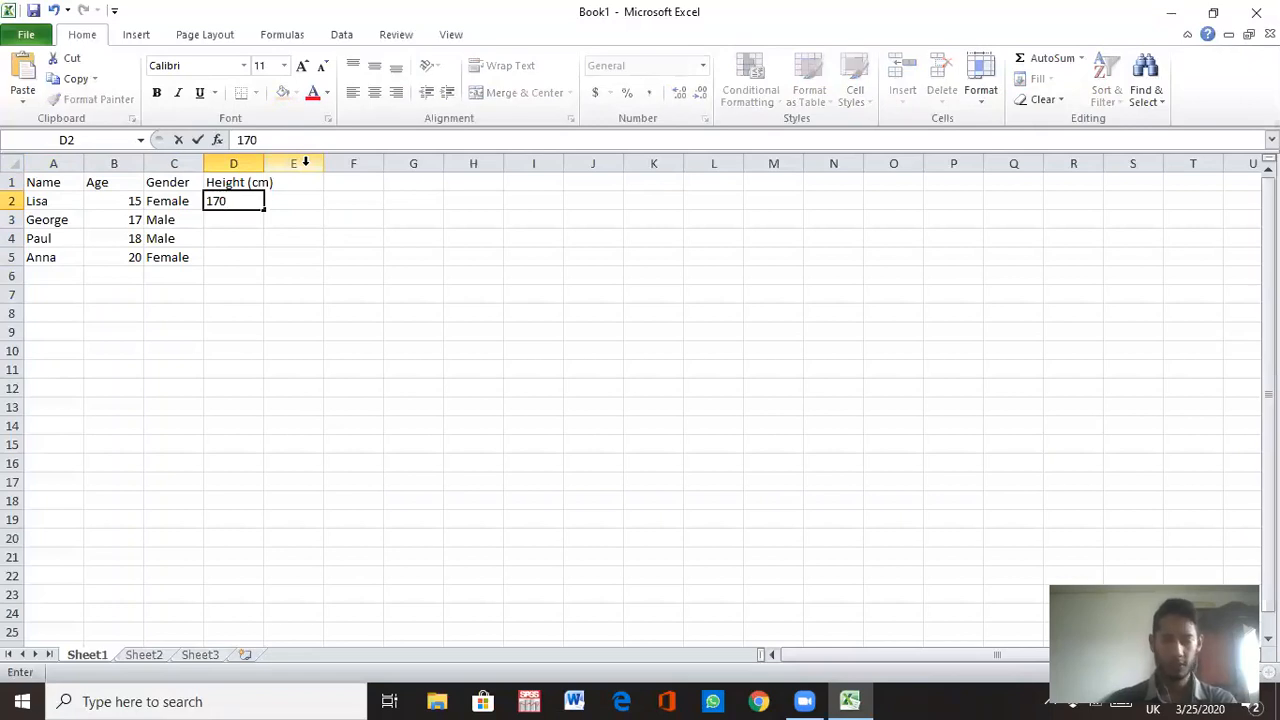
key("Return")
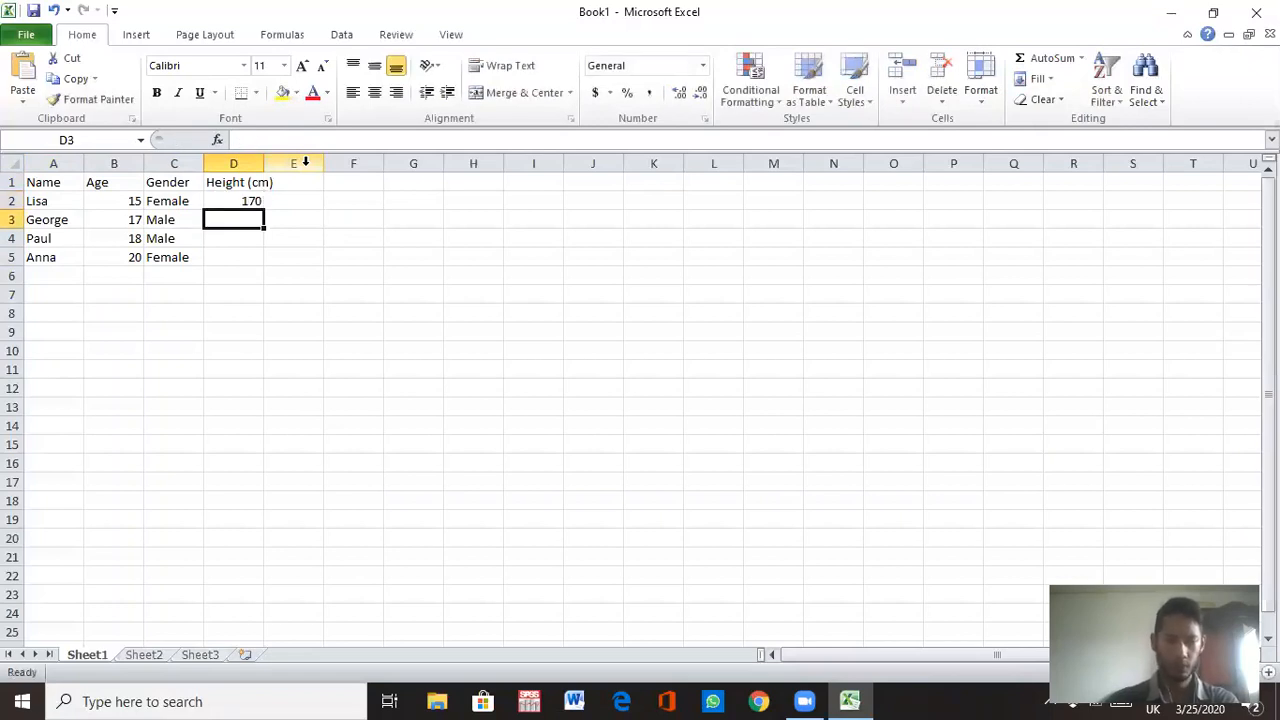
type("185")
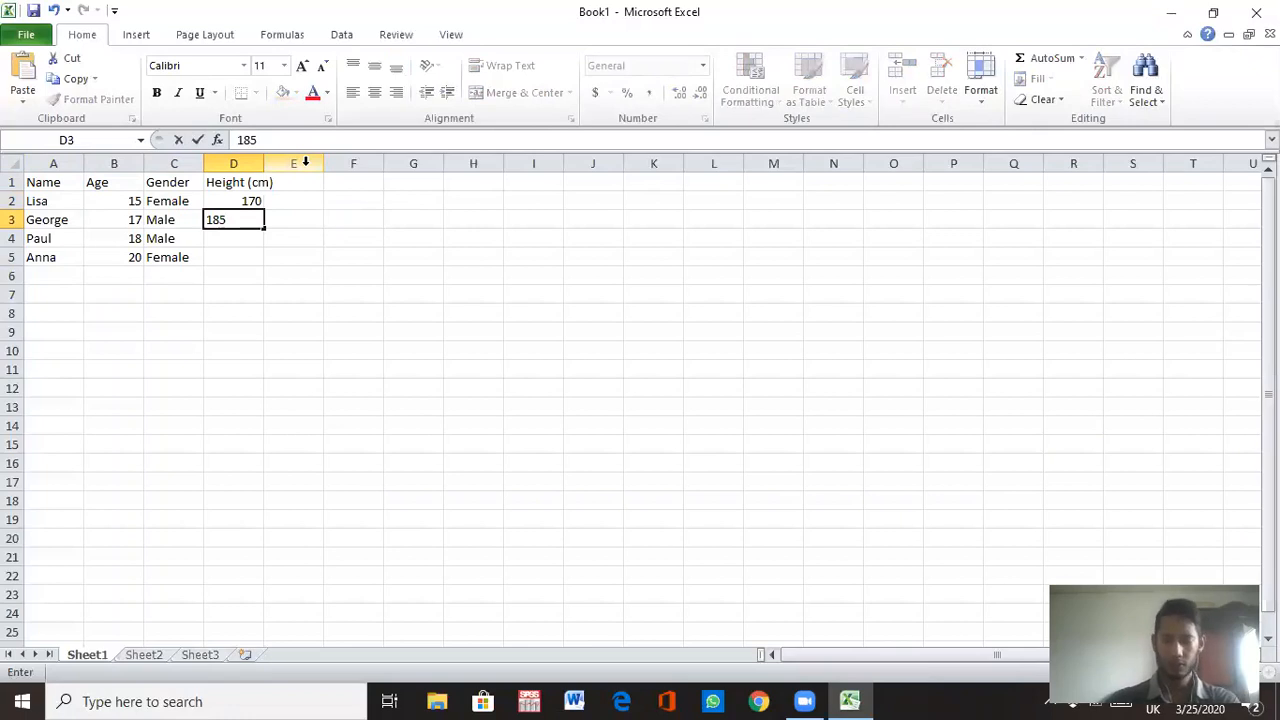
key("Return")
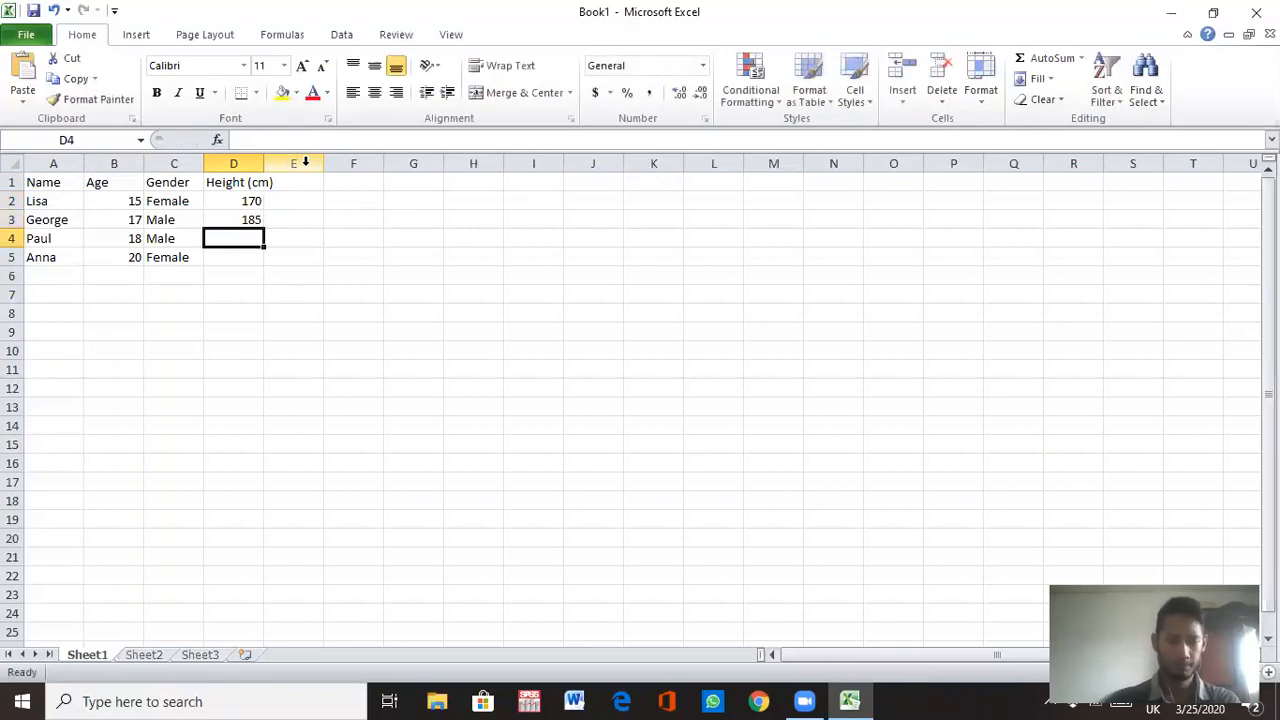
type("16")
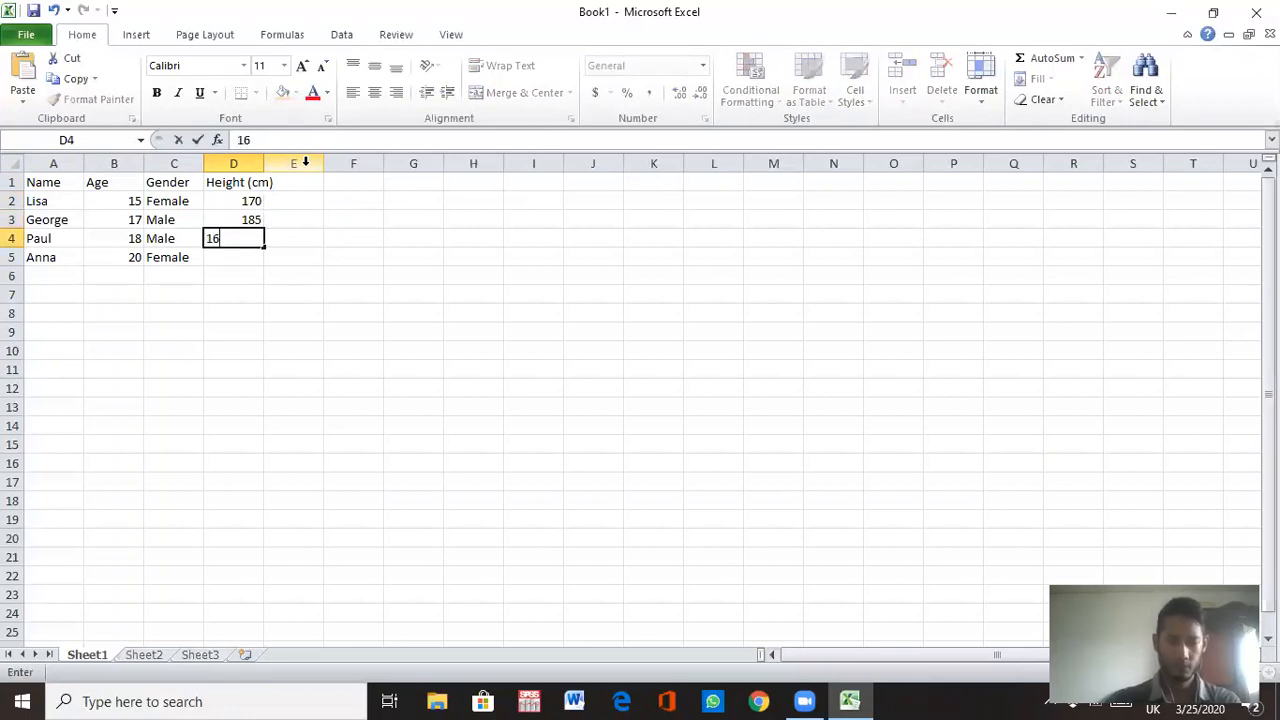
type("1")
key("Return")
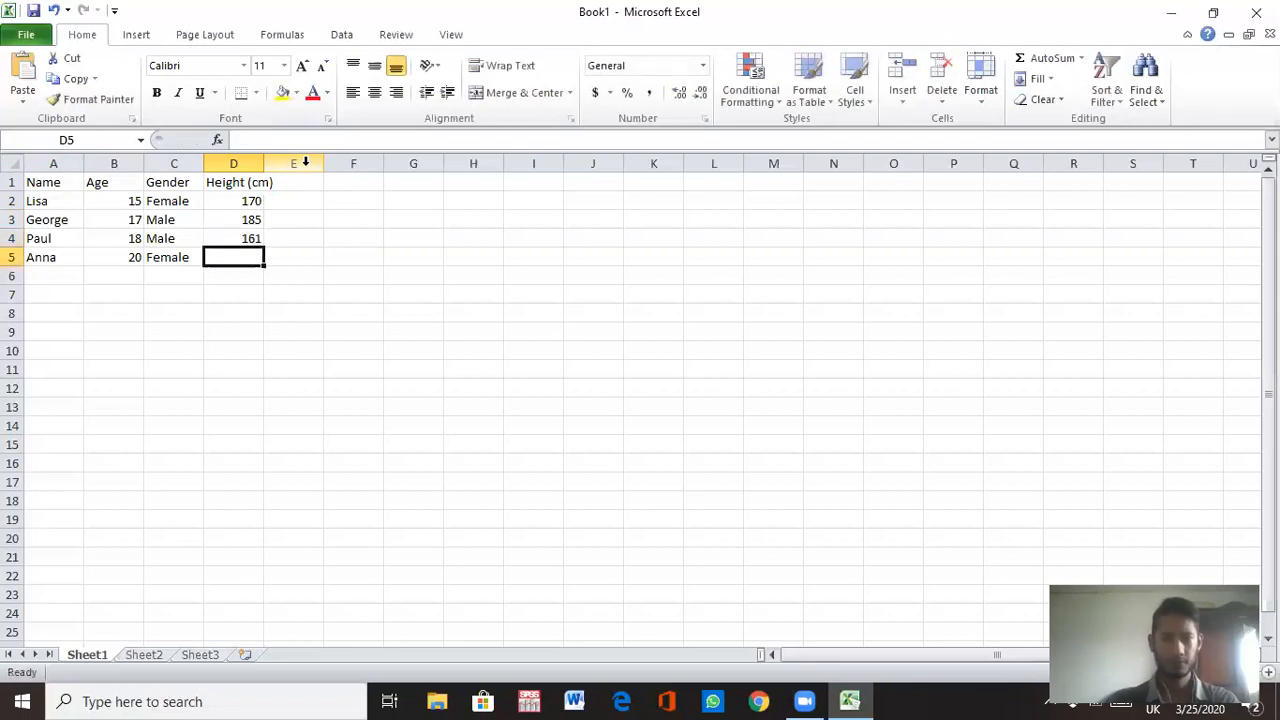
type("190")
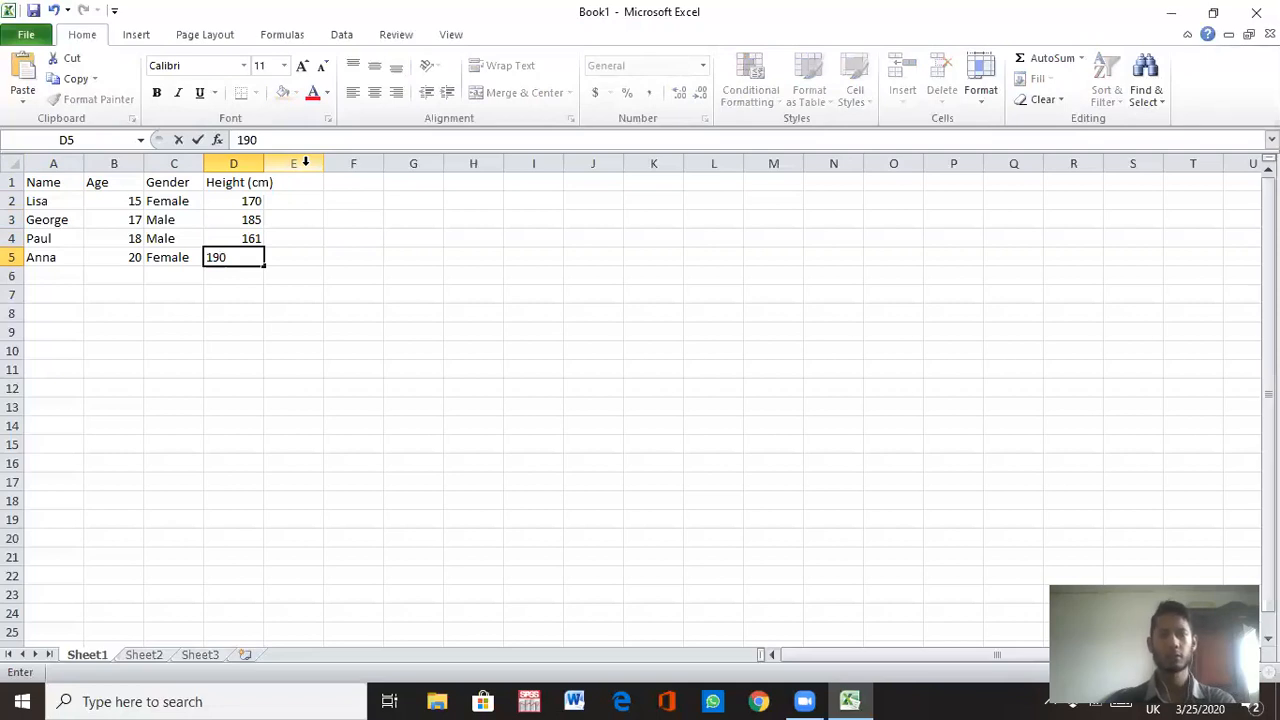
left_click(286, 275)
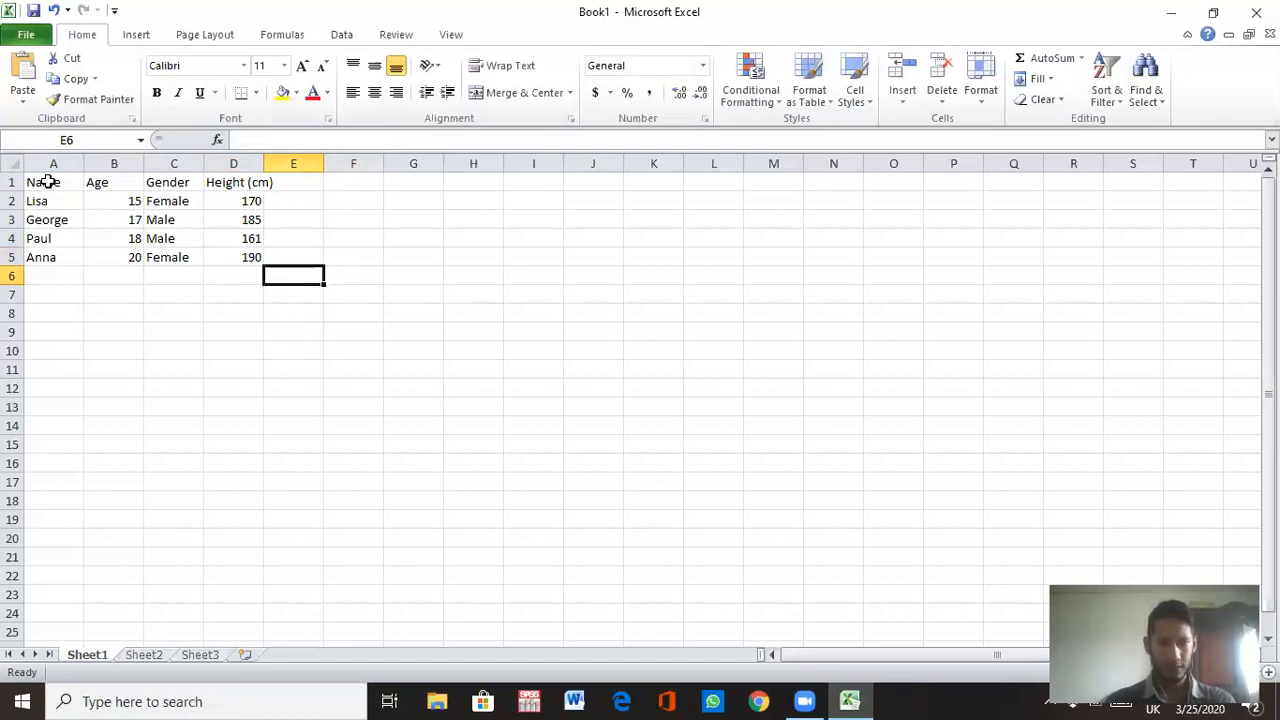
Convert the range A1:D5 into a table that uses the first row as headers
left_click_drag(48, 182, 237, 251)
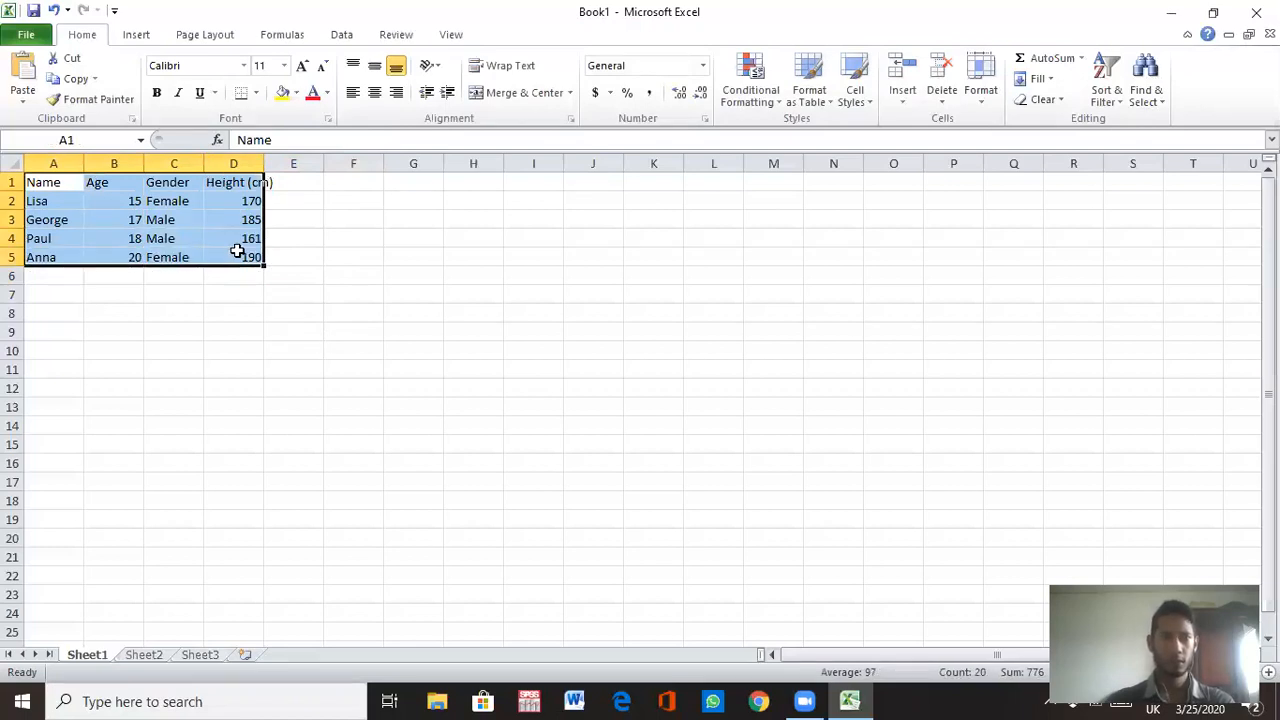
left_click(136, 35)
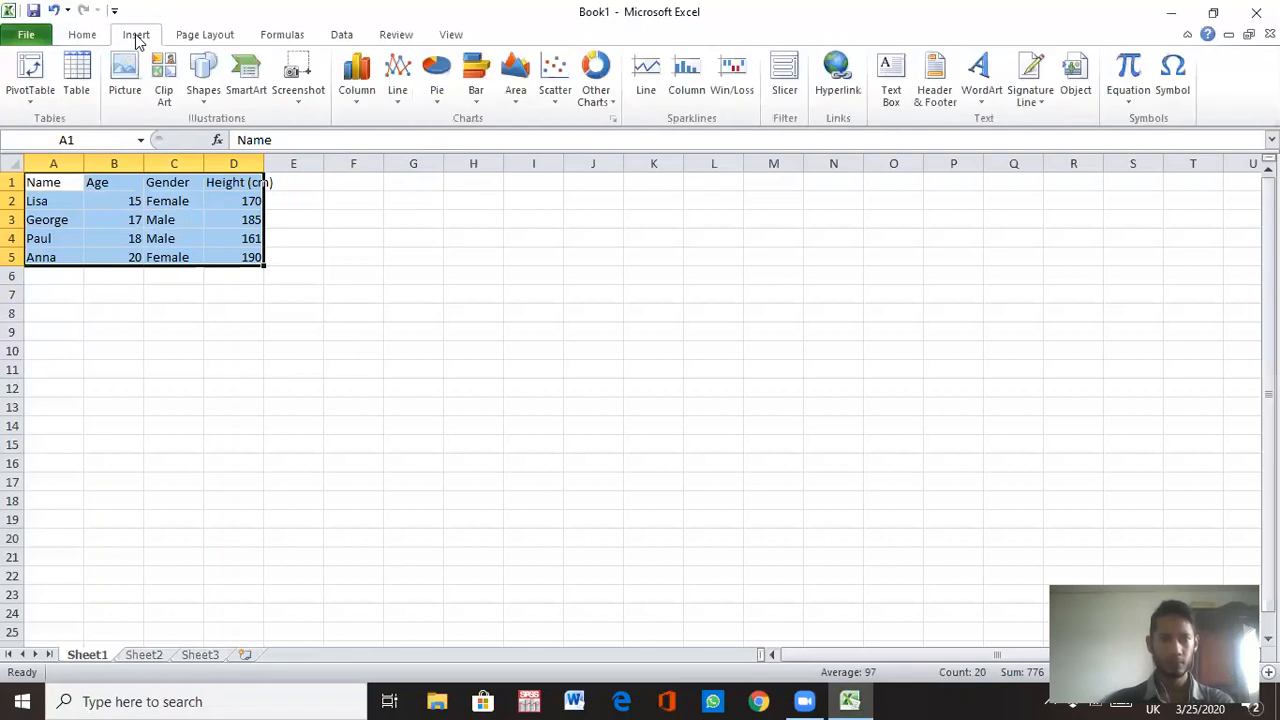
left_click(76, 100)
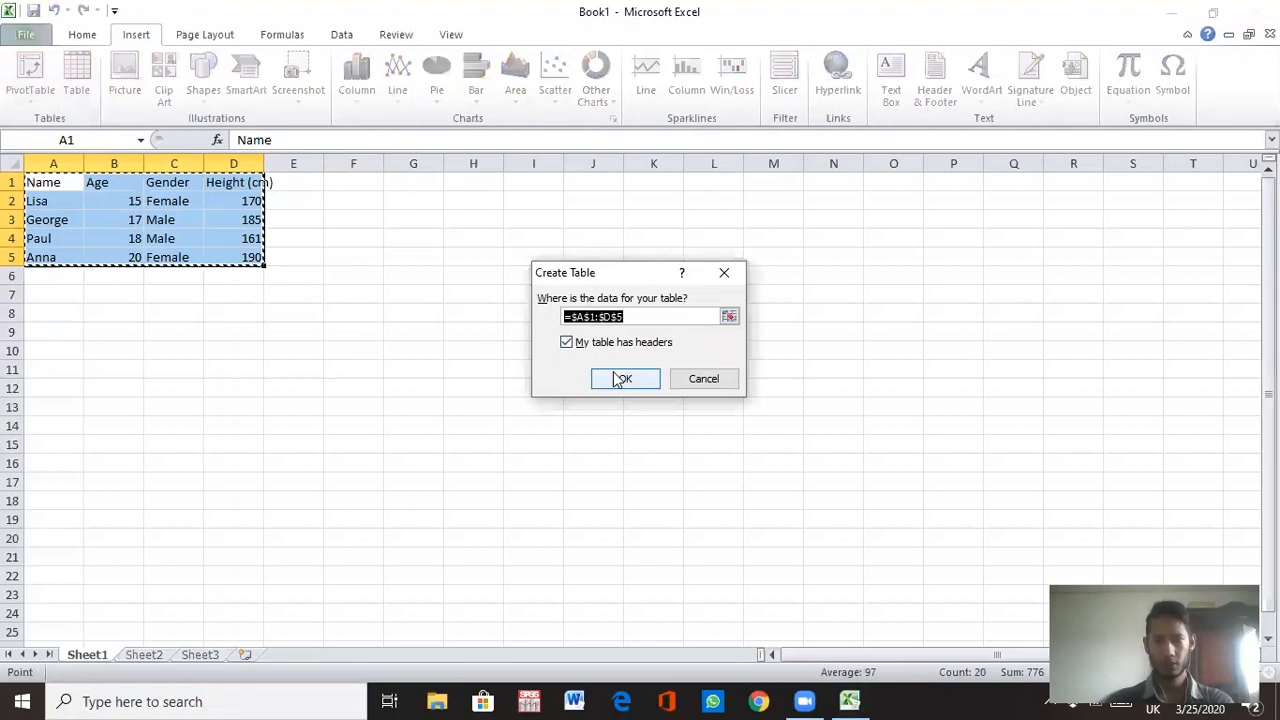
left_click(633, 378)
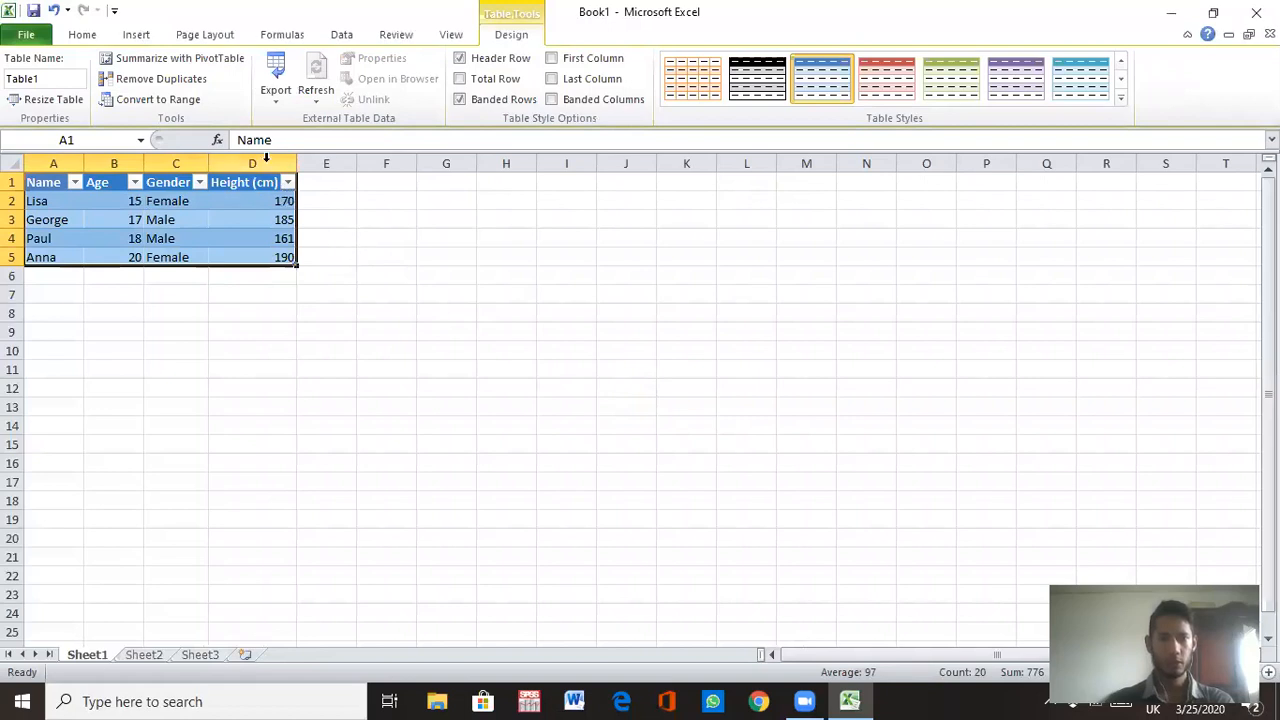
Apply All Borders to every cell of the table in A1:D5
left_click(84, 34)
left_click(330, 277)
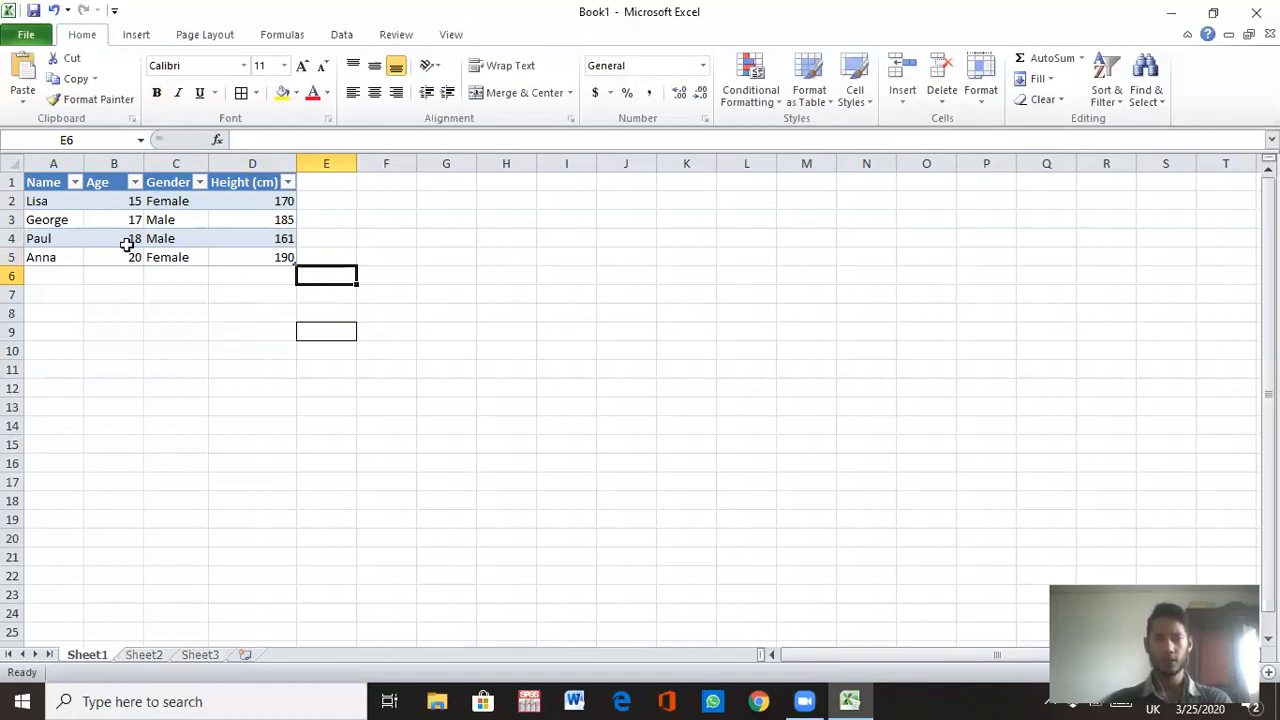
left_click(265, 256)
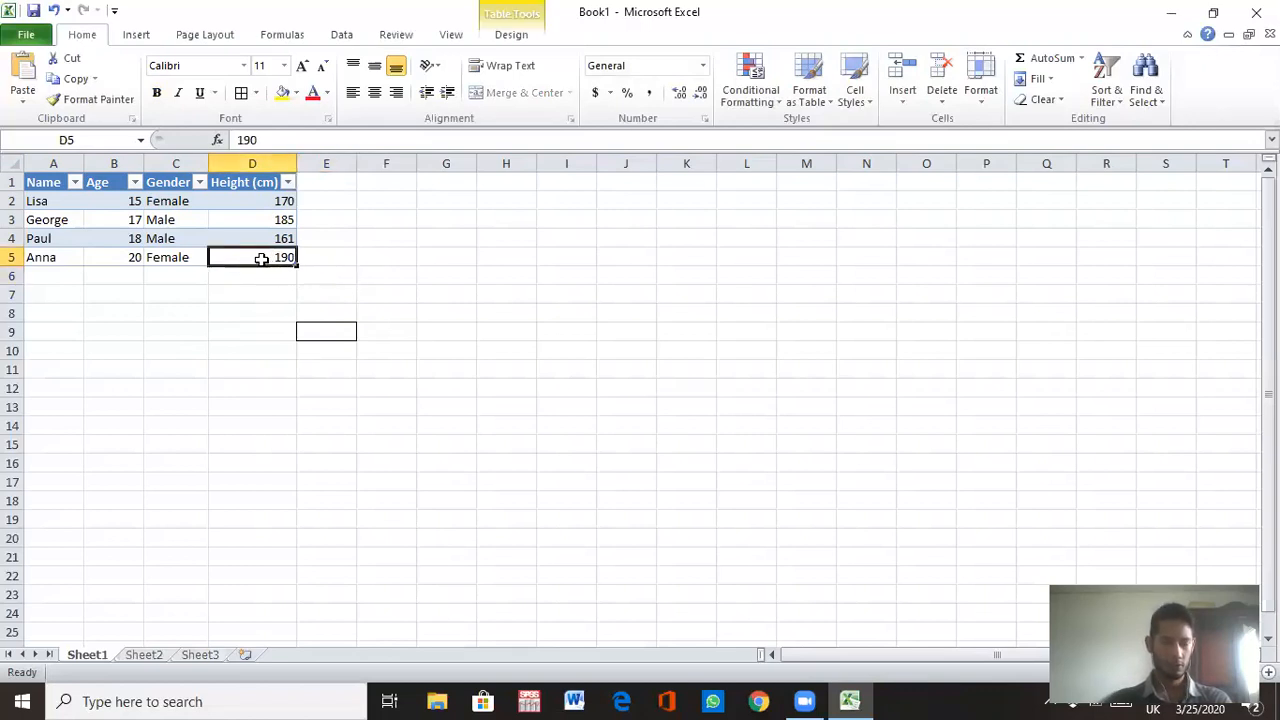
left_click_drag(246, 251, 52, 182)
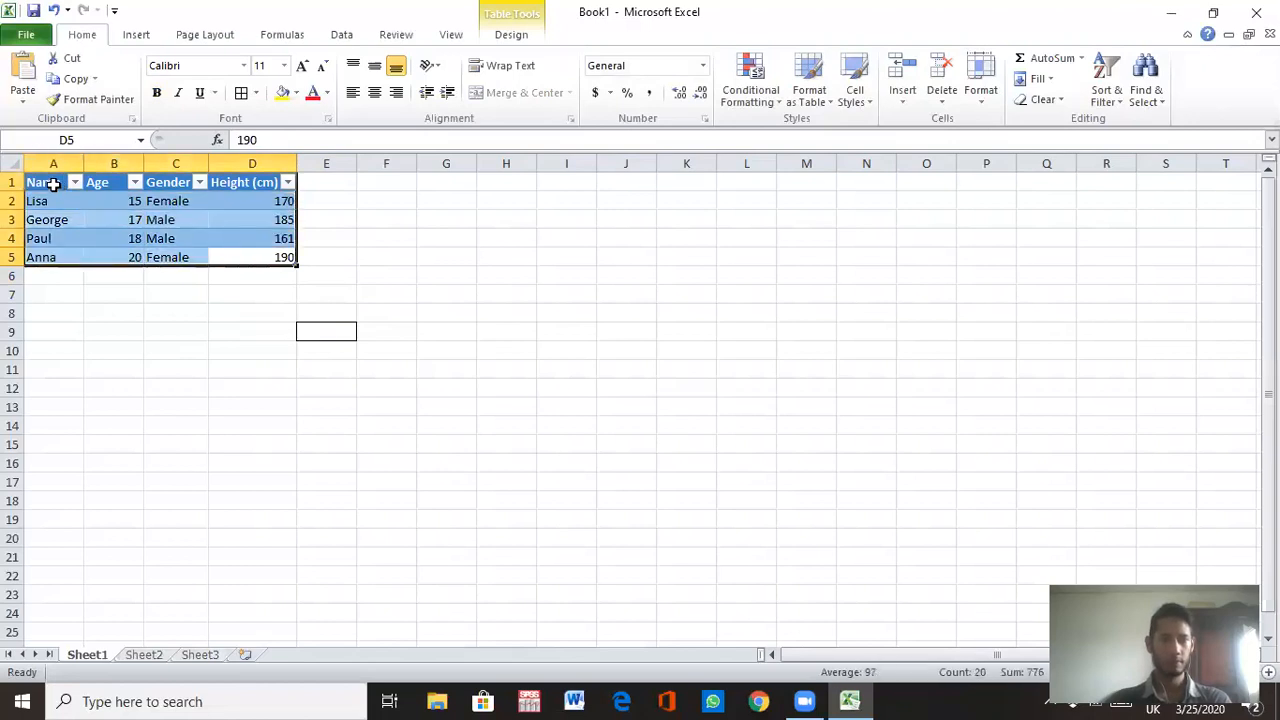
left_click(255, 95)
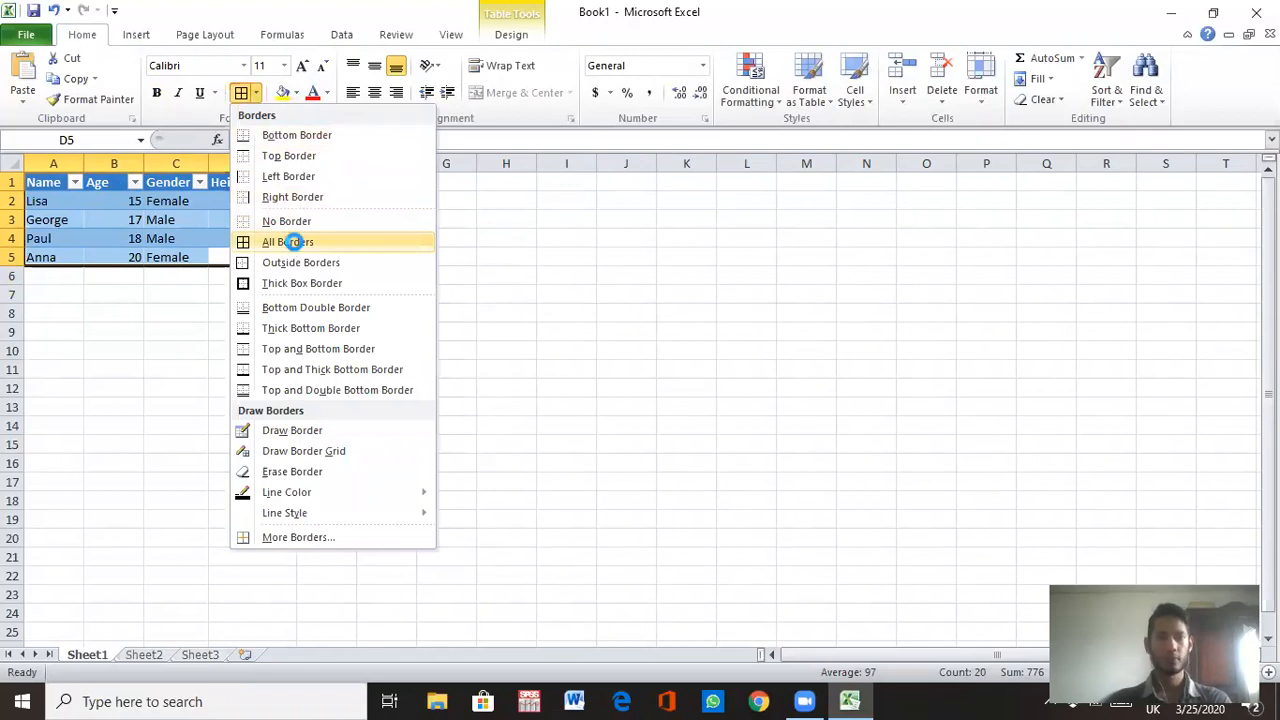
left_click(293, 244)
left_click(395, 253)
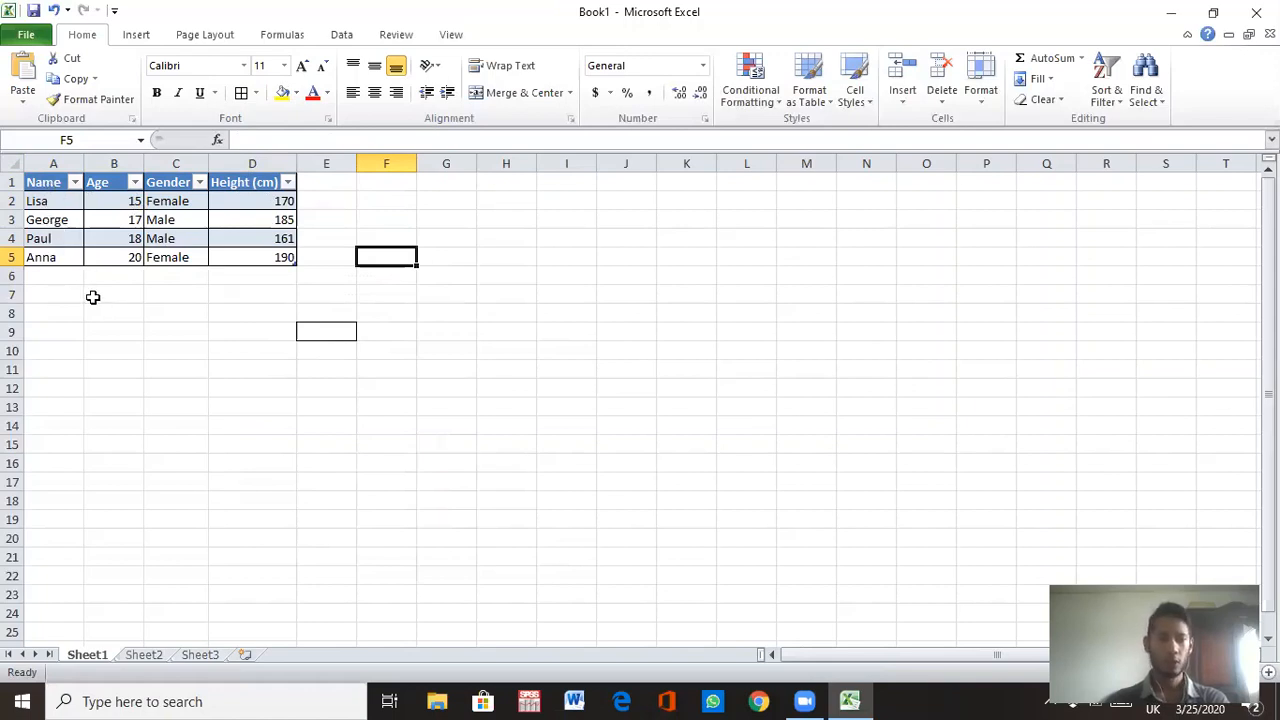
Sort the table by the Name column from A to Z
left_click(51, 238)
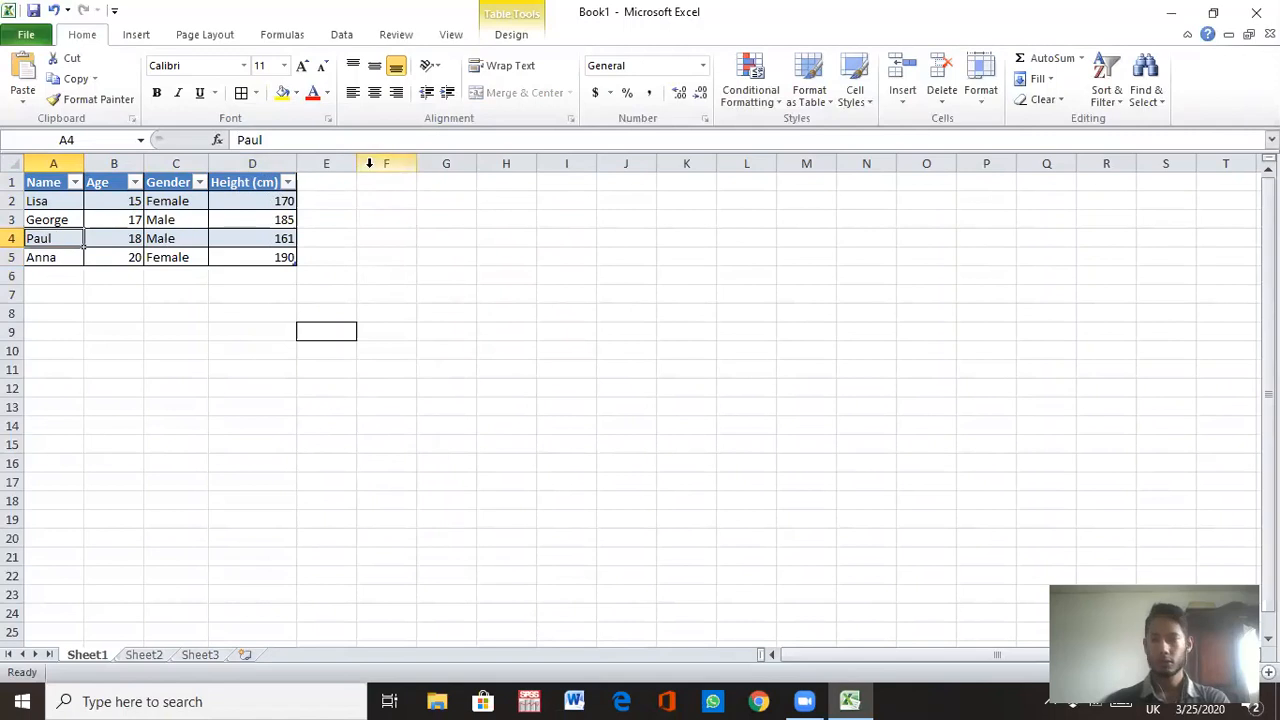
left_click(1120, 106)
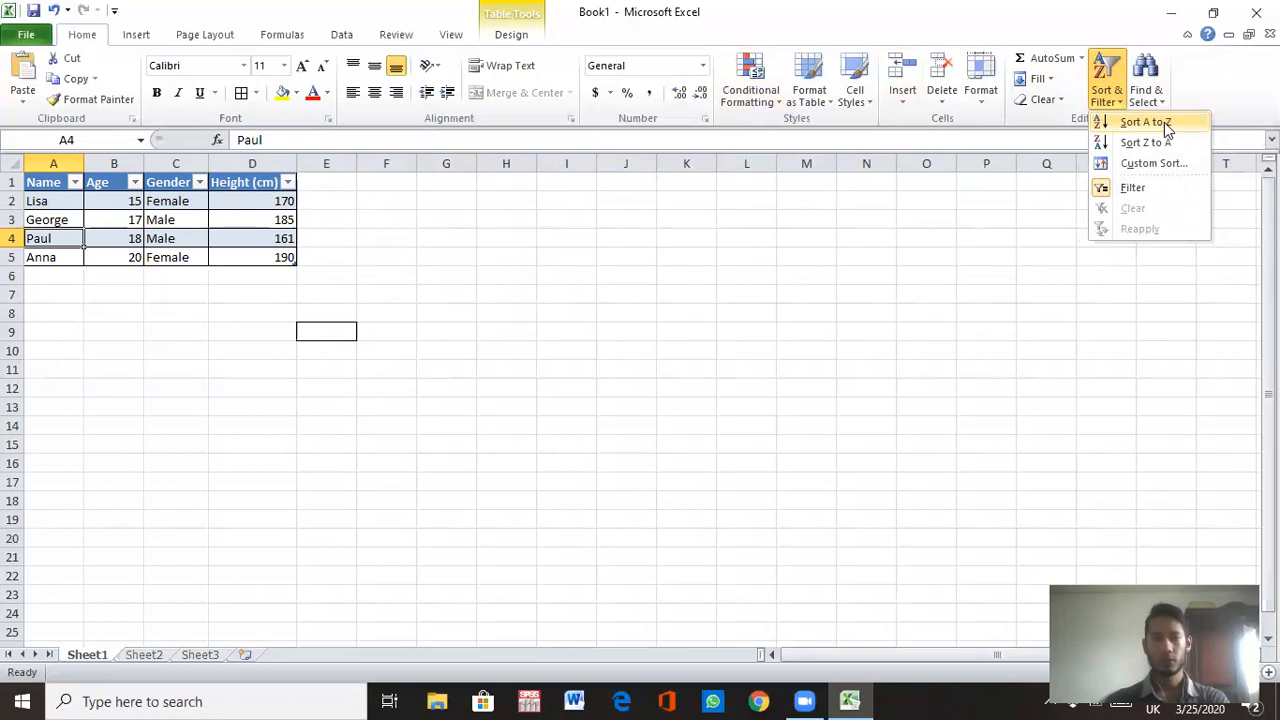
left_click(1166, 123)
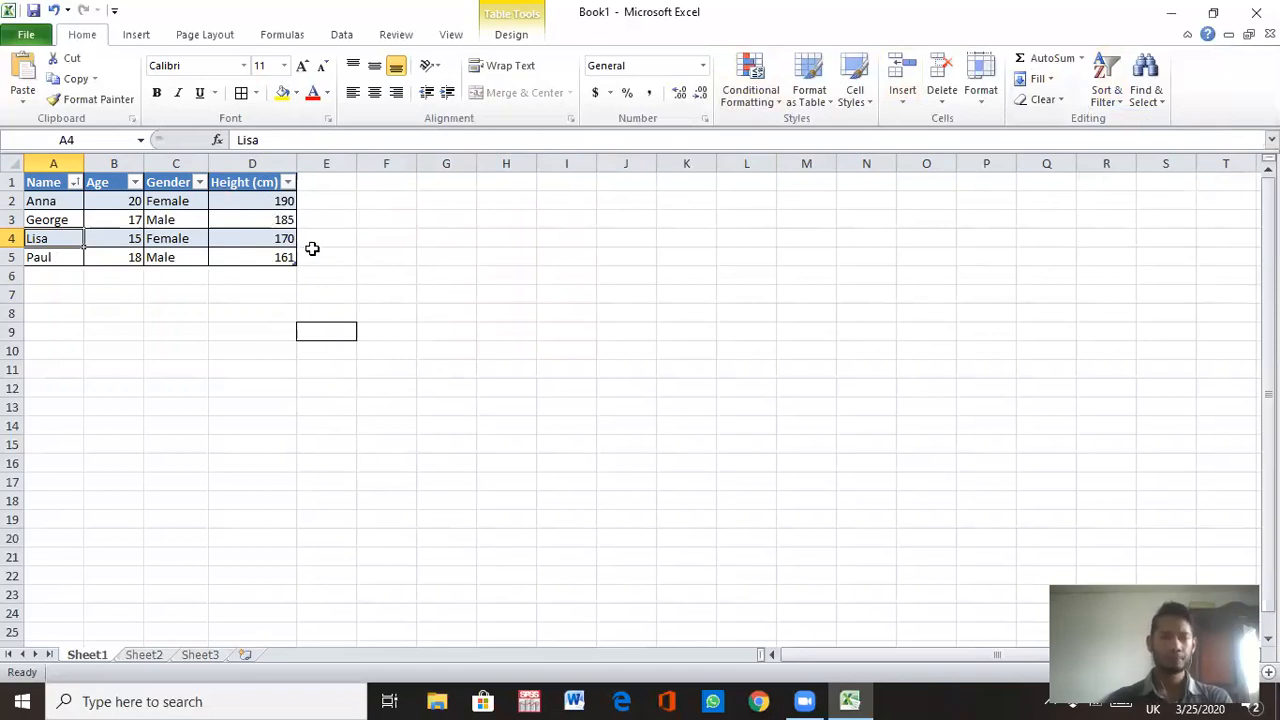
Sort the table by the Height (cm) column from smallest to largest
left_click(254, 239)
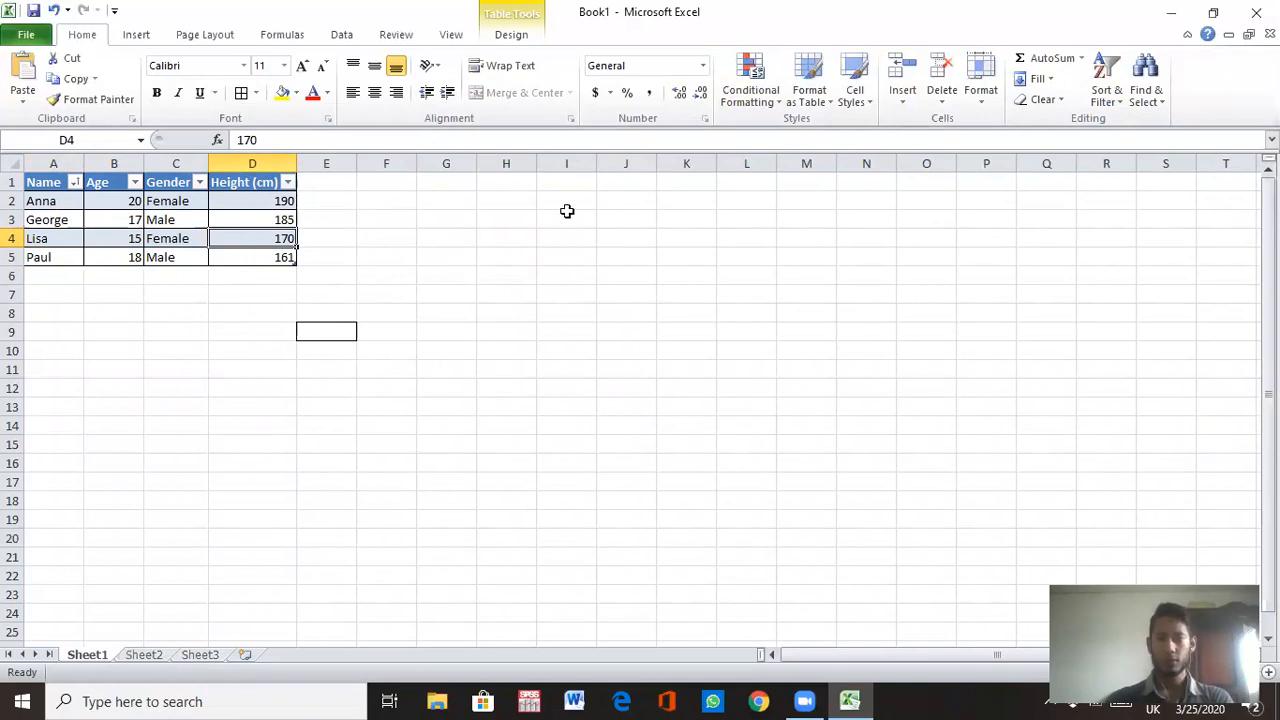
left_click(1124, 108)
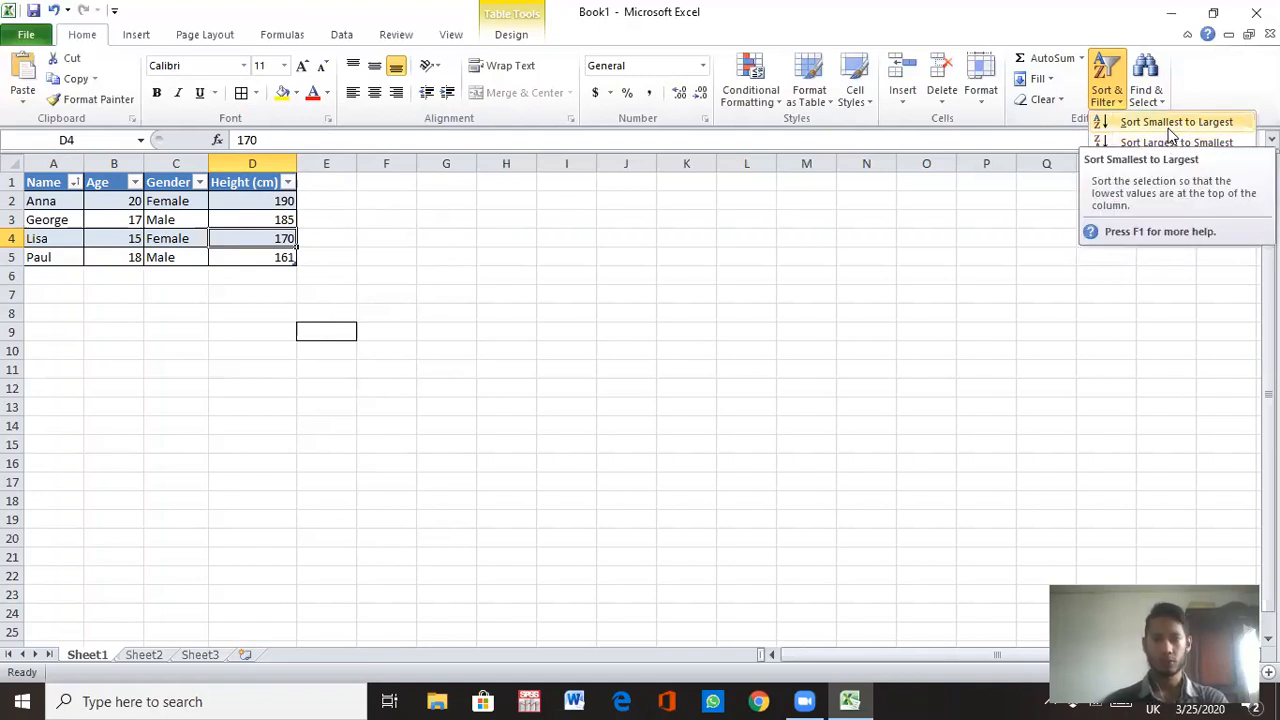
left_click(1168, 124)
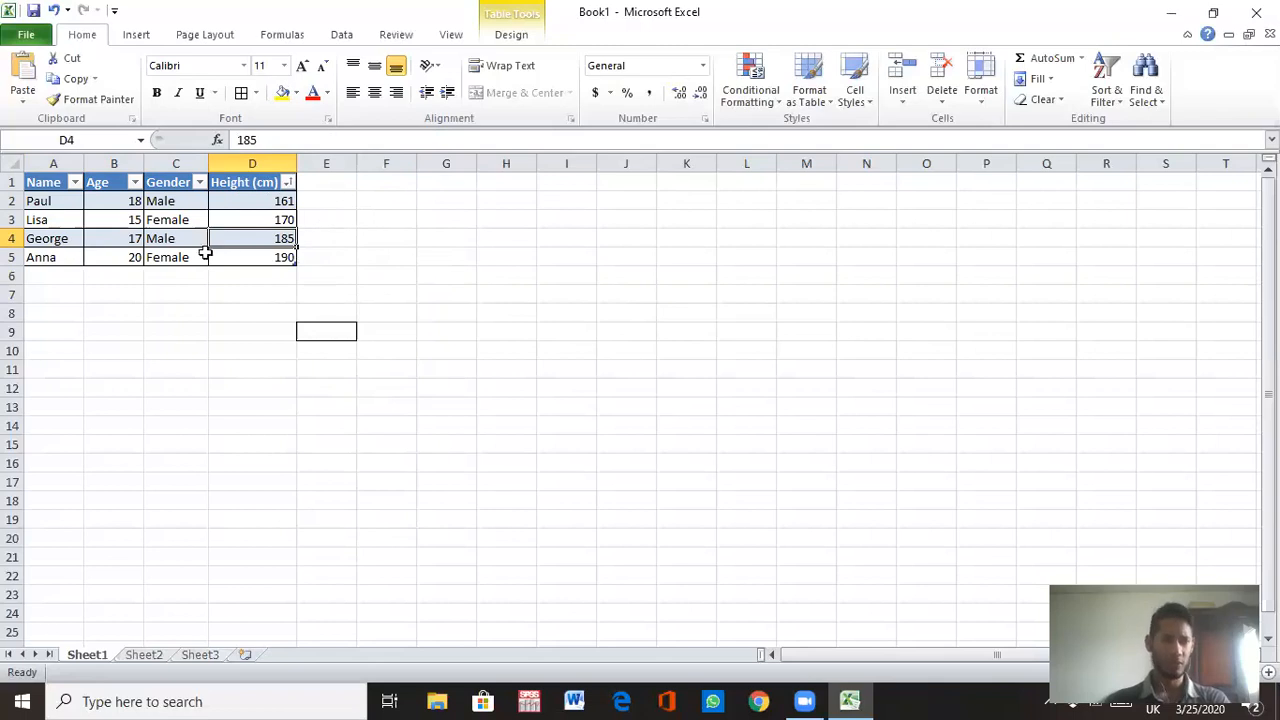
Filter the Name column to hide the two female entries and keep only the two male ones
left_click(75, 183)
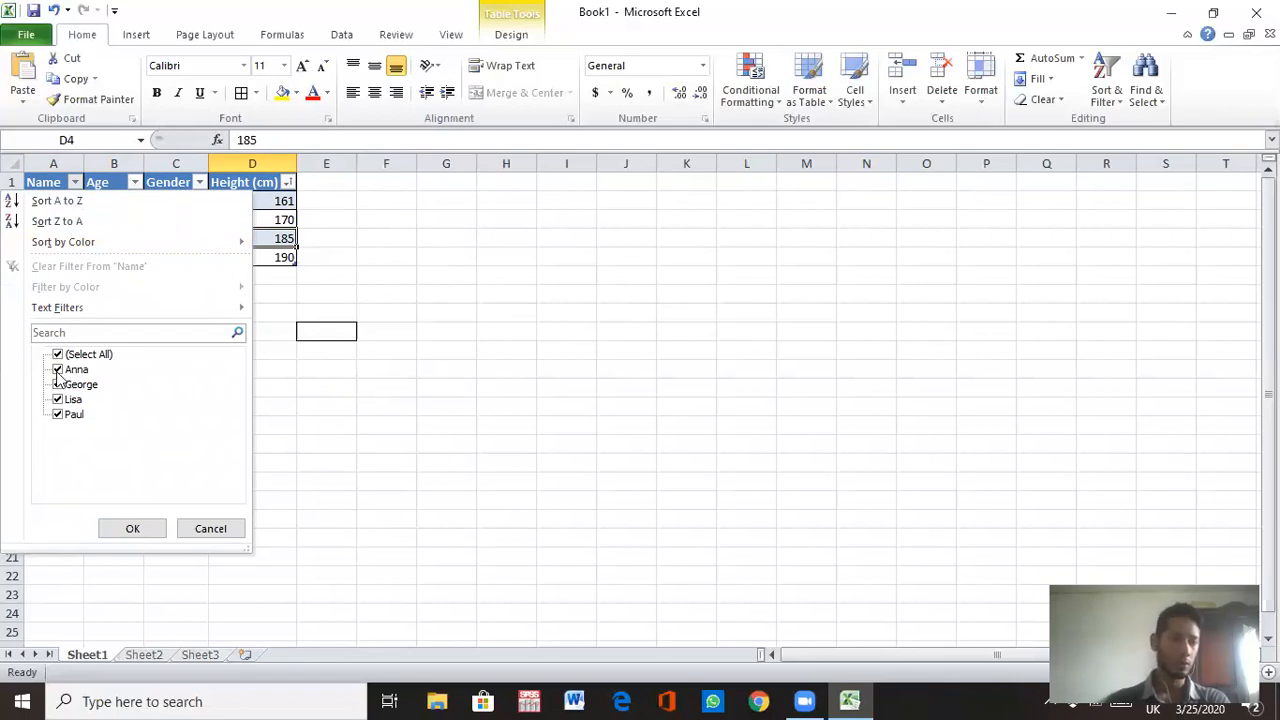
left_click(57, 371)
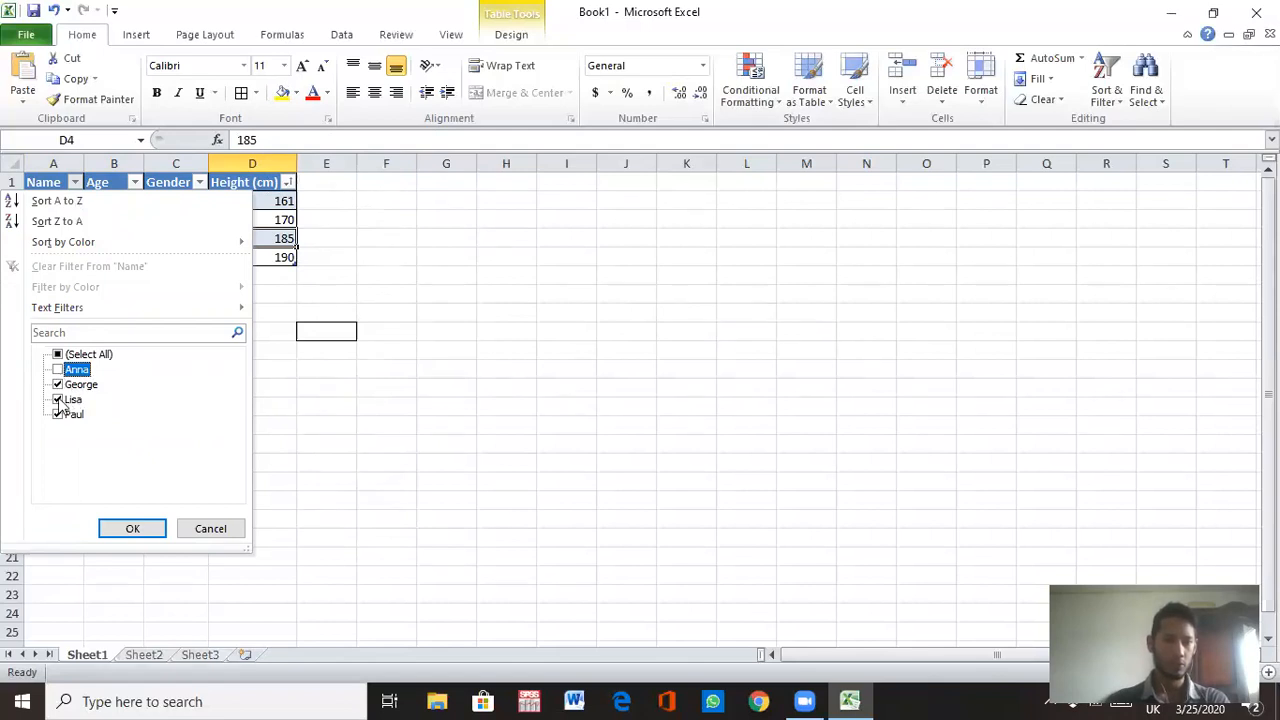
left_click(57, 400)
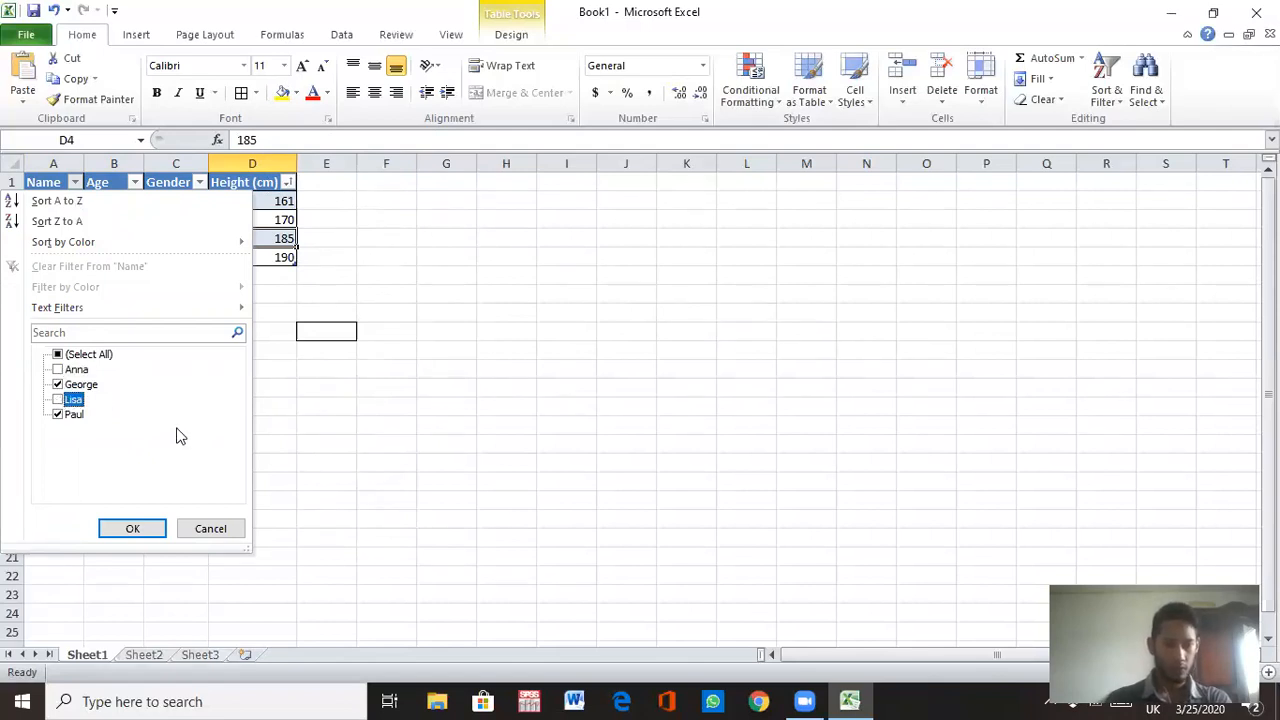
left_click(163, 526)
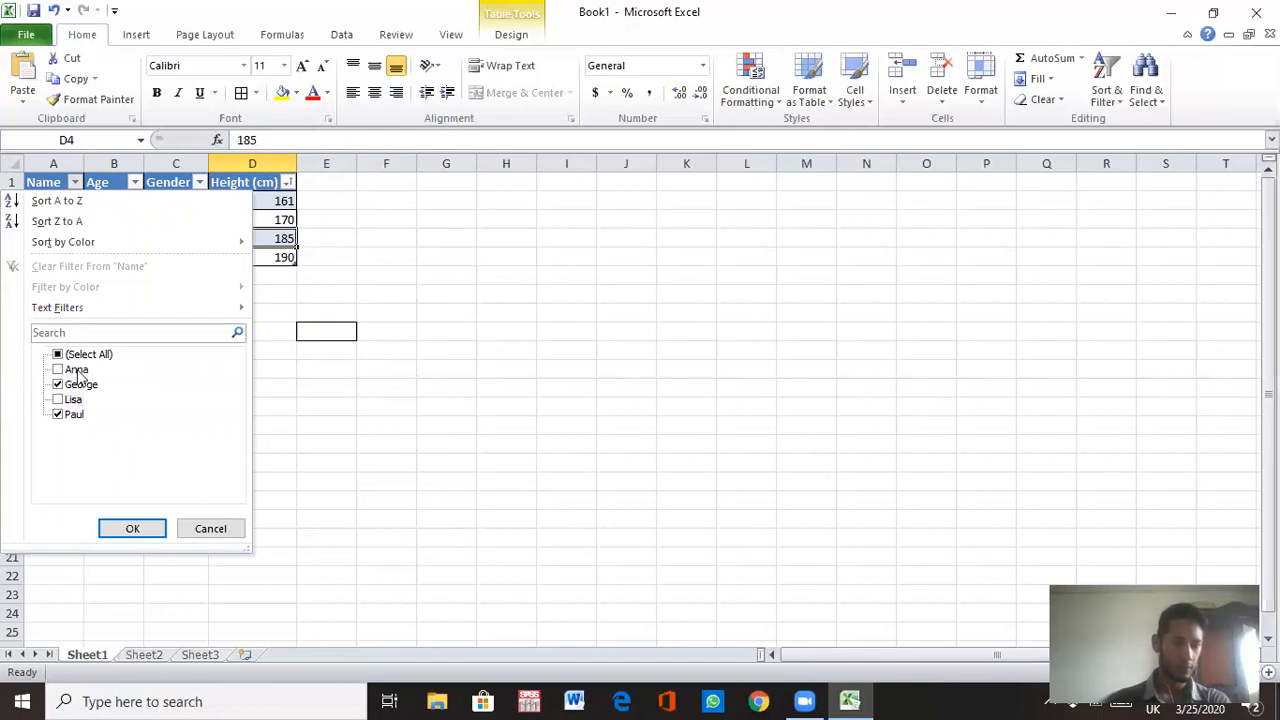
left_click(130, 527)
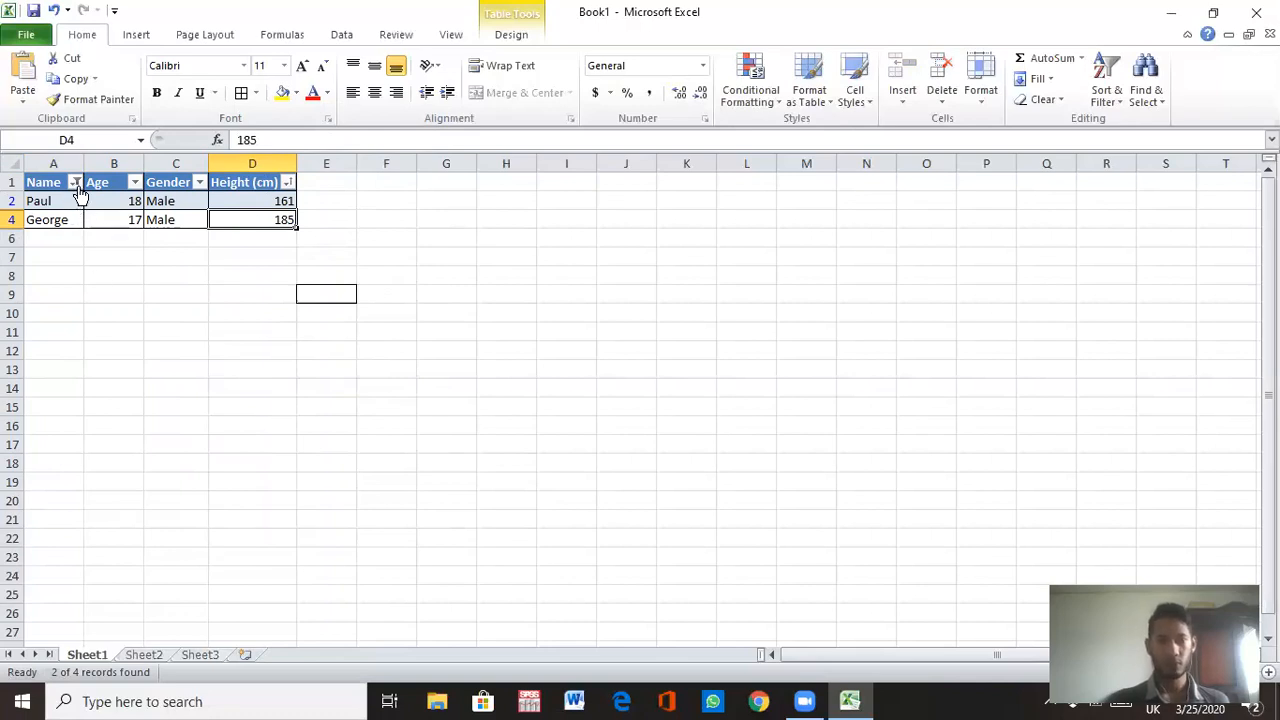
Include the two hidden female entries in the Name filter again so that all four names are selected
left_click(76, 183)
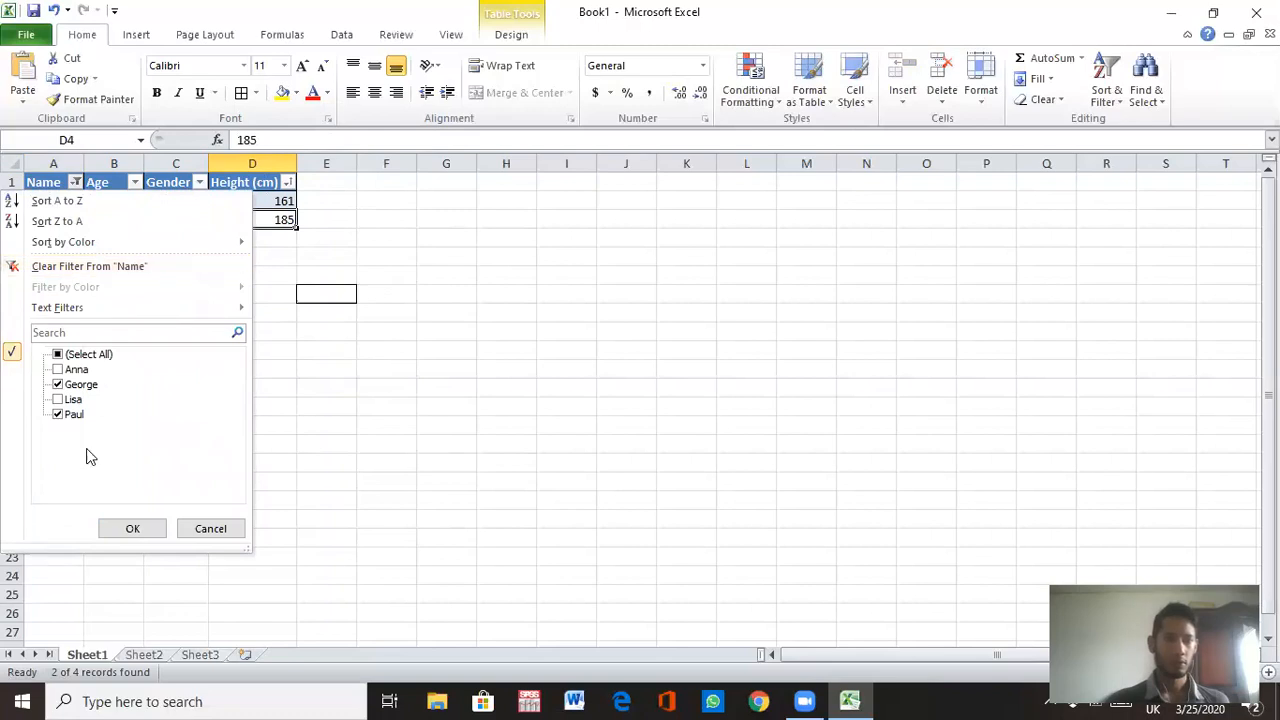
left_click(57, 400)
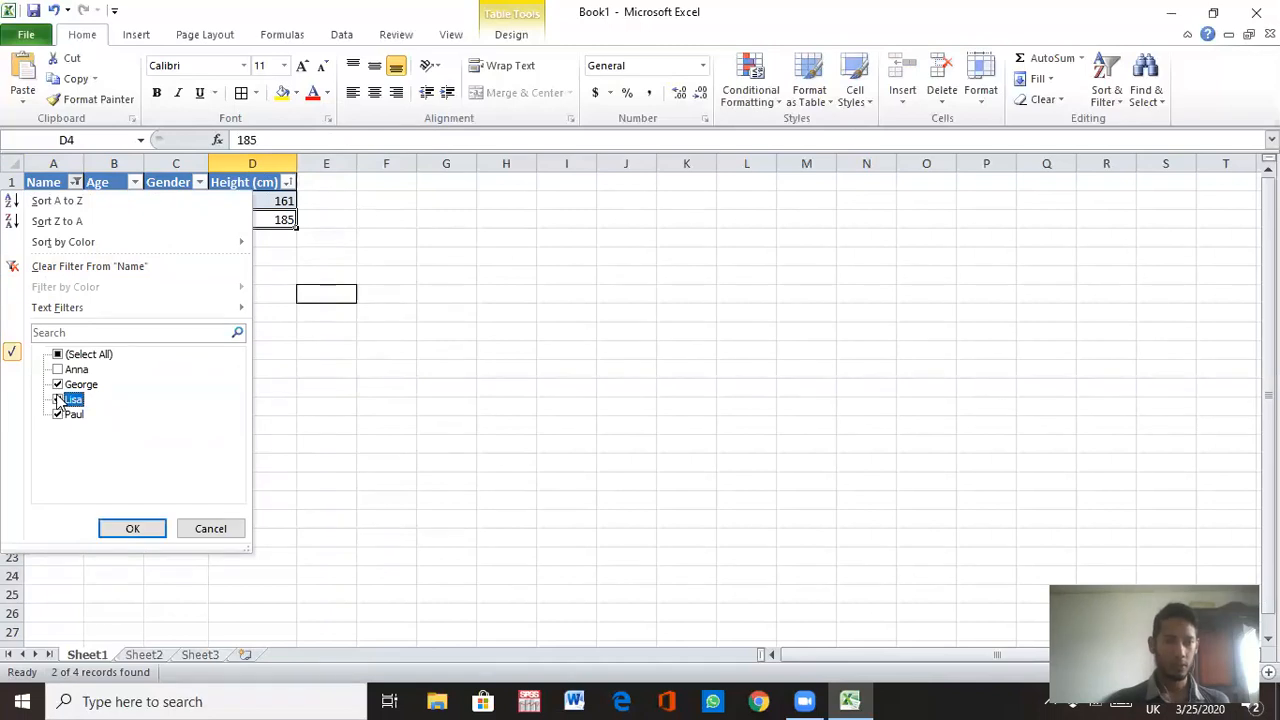
left_click(57, 369)
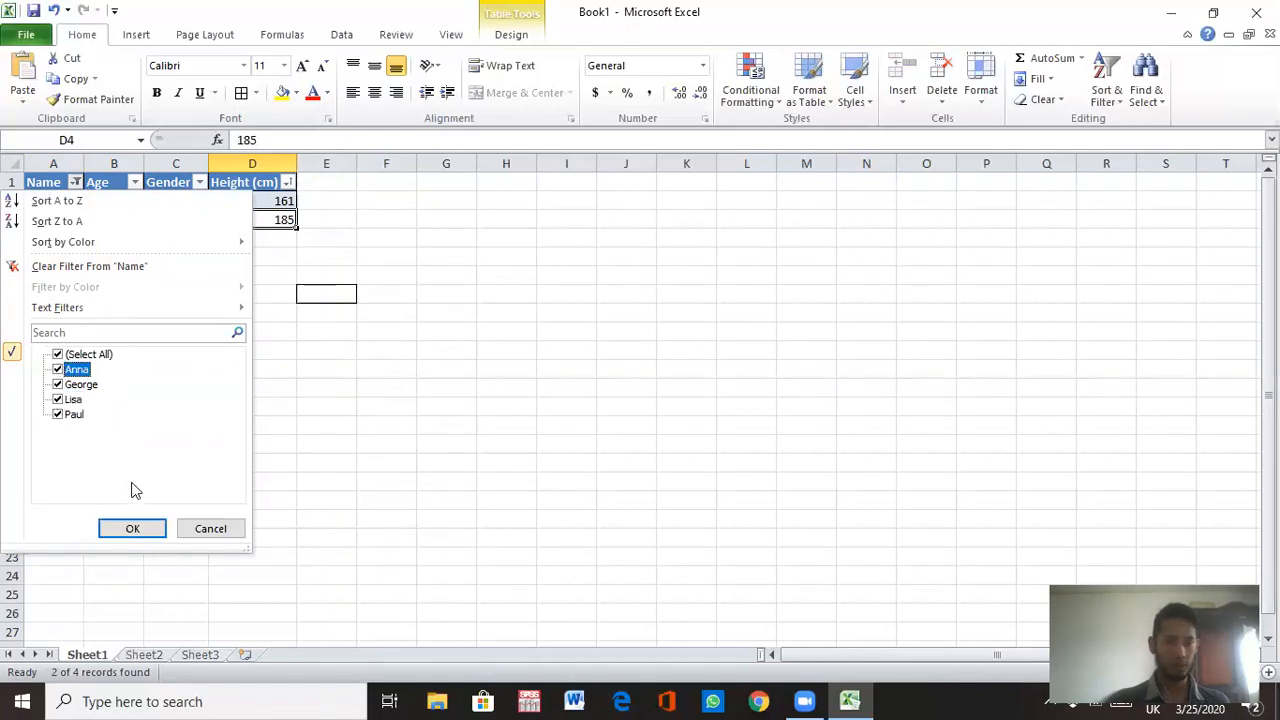
left_click(137, 527)
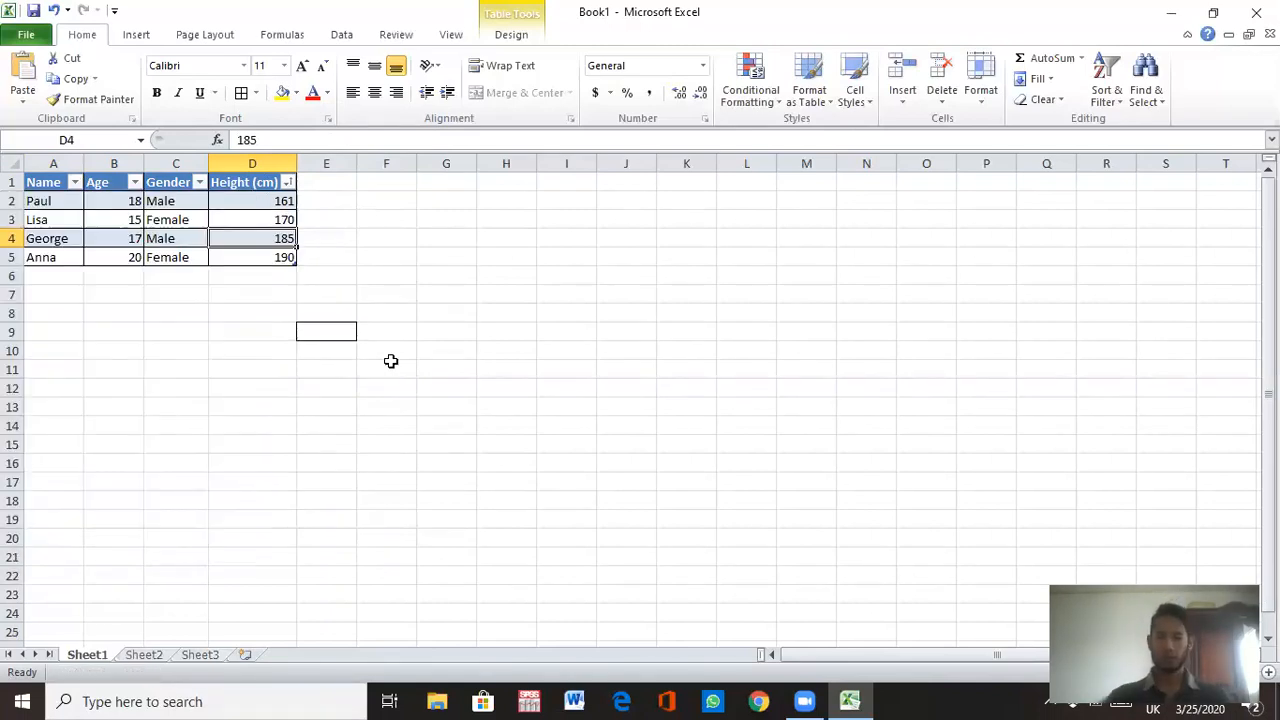